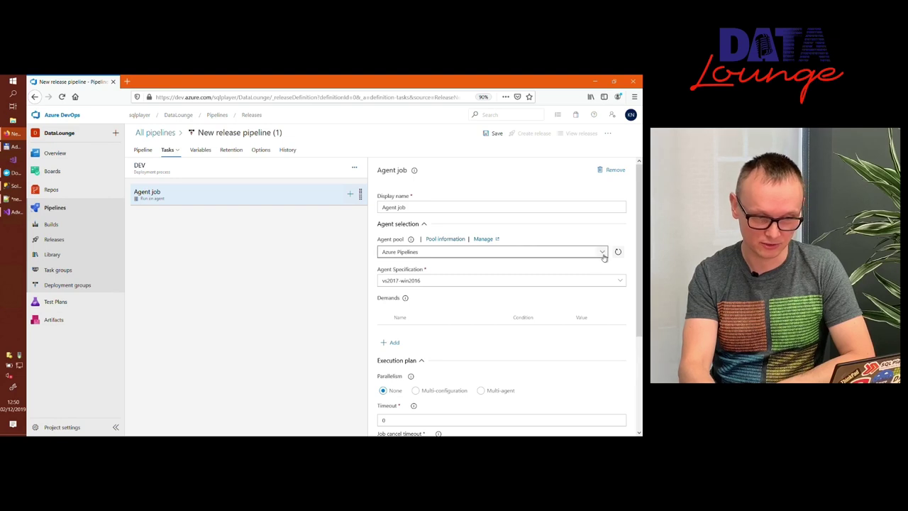
click(601, 253)
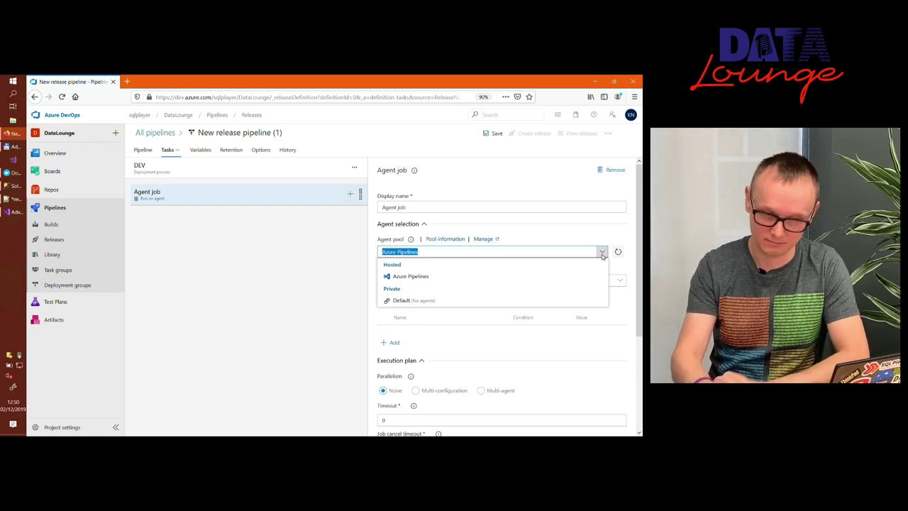
click(558, 251)
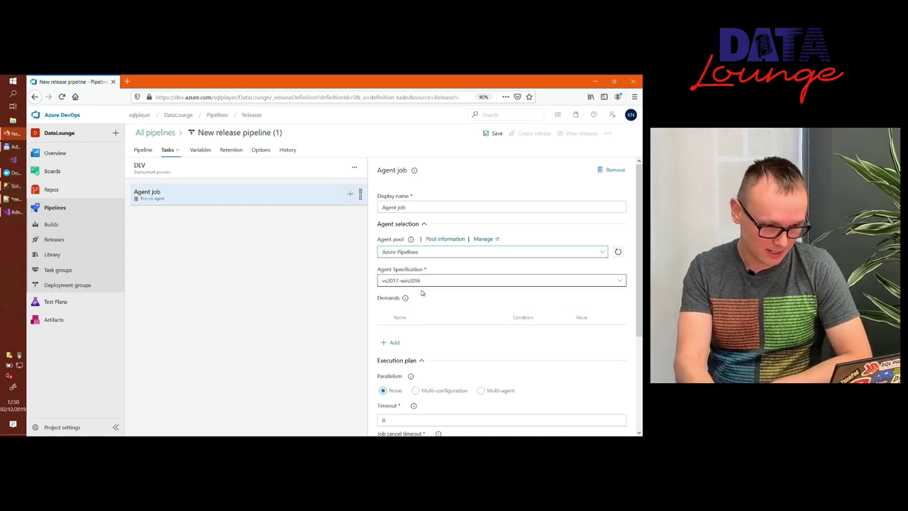
scroll(501, 298, down, 2)
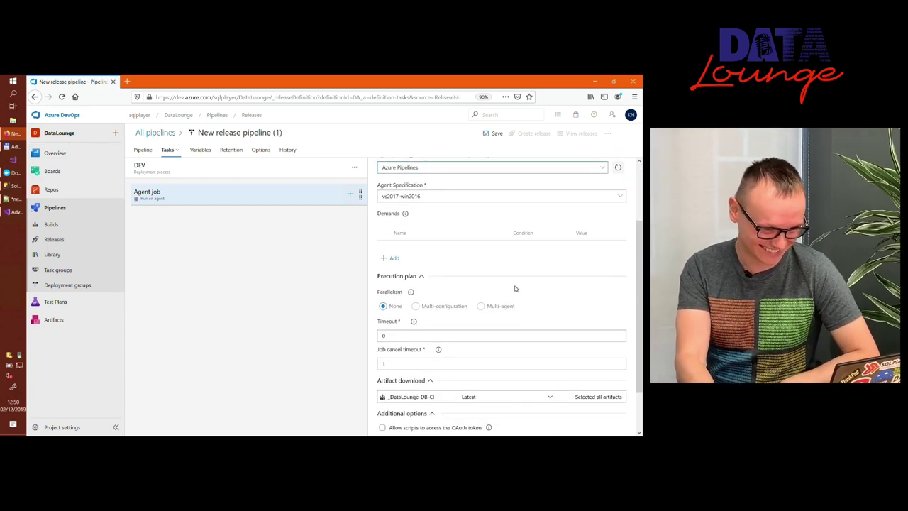
scroll(514, 290, down, 1)
scroll(508, 287, up, 3)
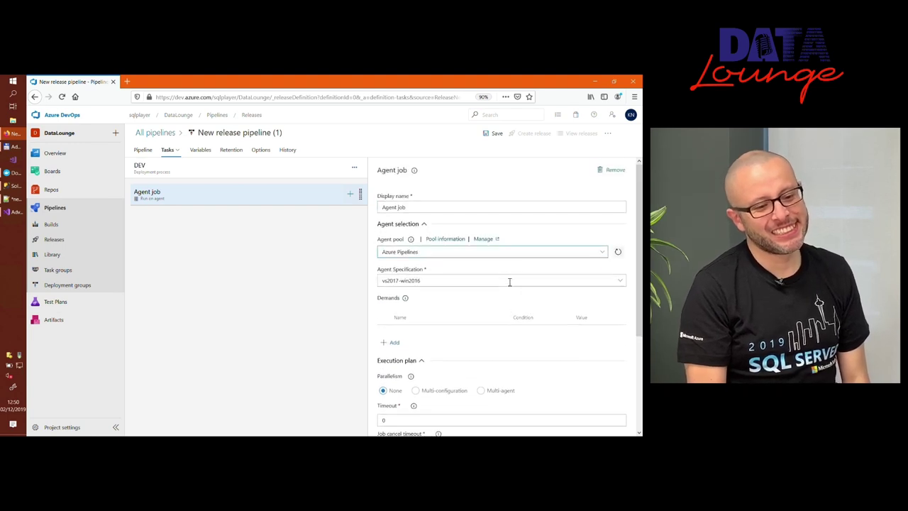
Search the available tasks for "database" and add the Azure SQL Database deployment task to the agent job.
click(350, 194)
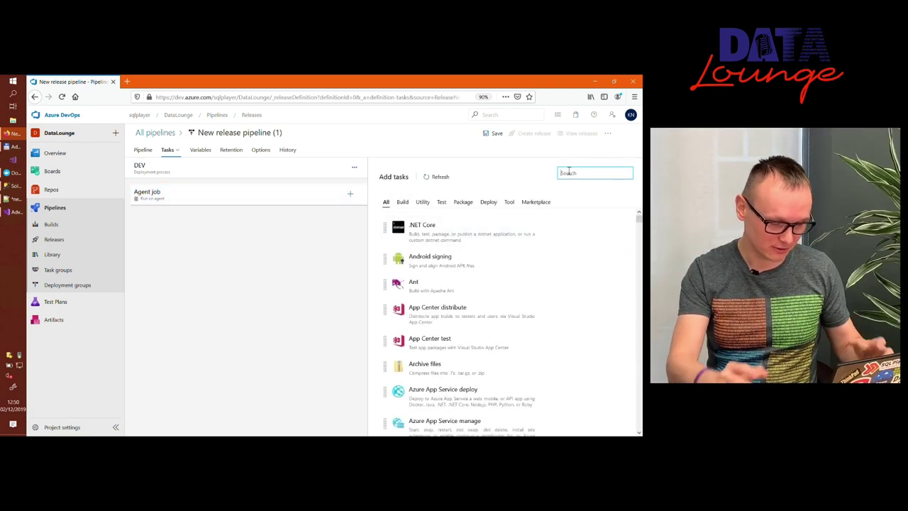
text(database)
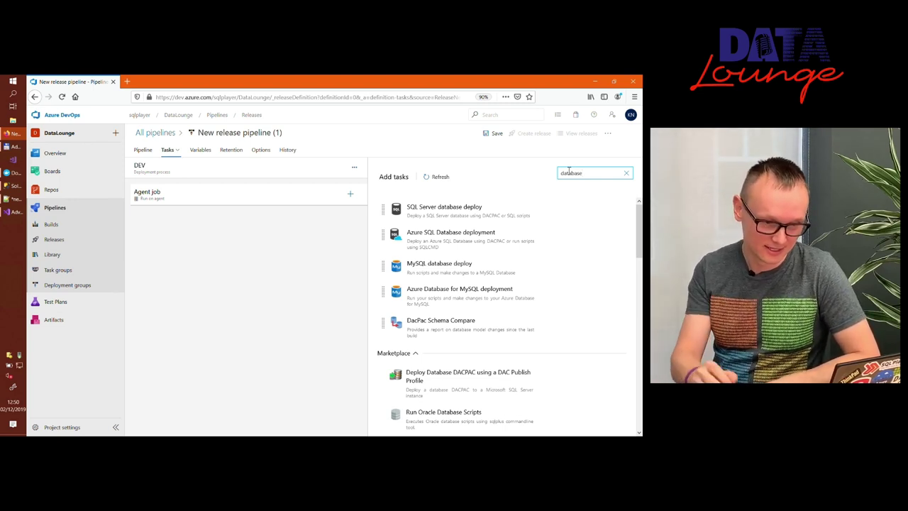
mouse_move(450, 205)
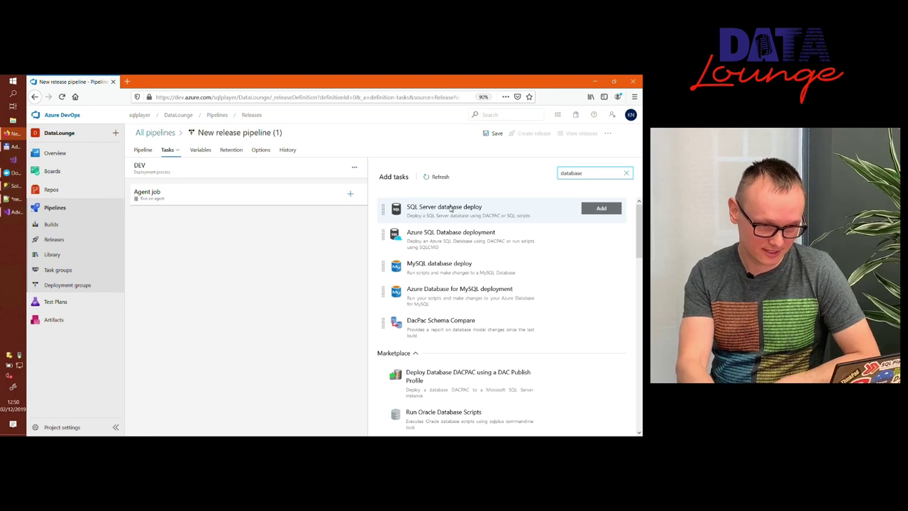
click(456, 239)
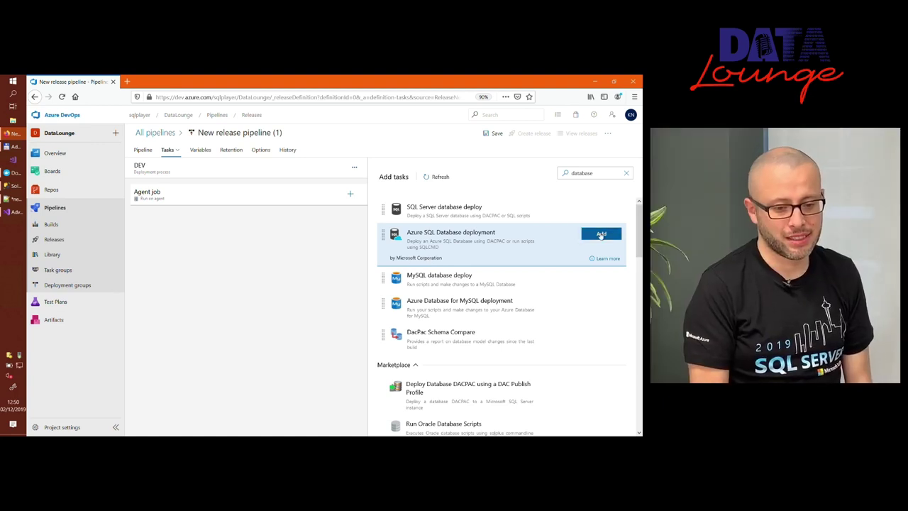
click(601, 234)
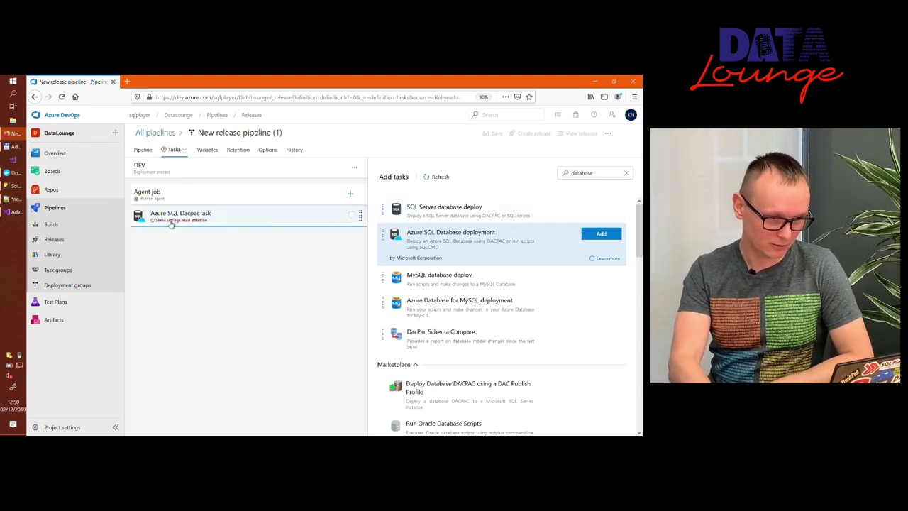
Set the display name of the new Azure SQL DacpacTask to "Deploy AW2016".
click(224, 219)
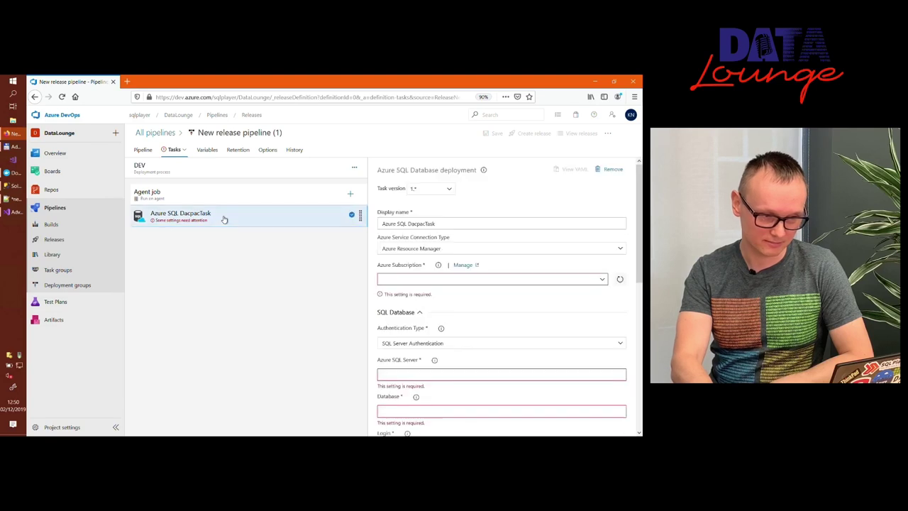
drag(437, 223, 363, 224)
text(Deploy AD)
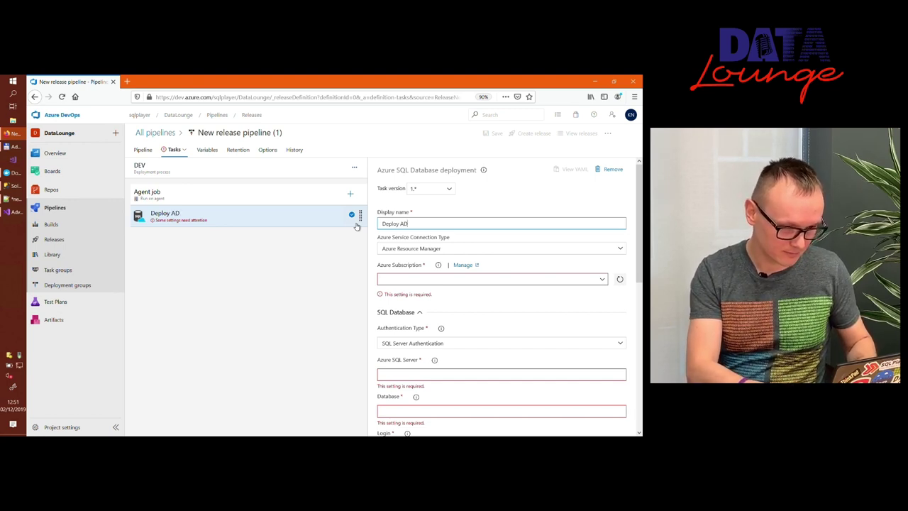
key(BackSpace)
key(BackSpace)
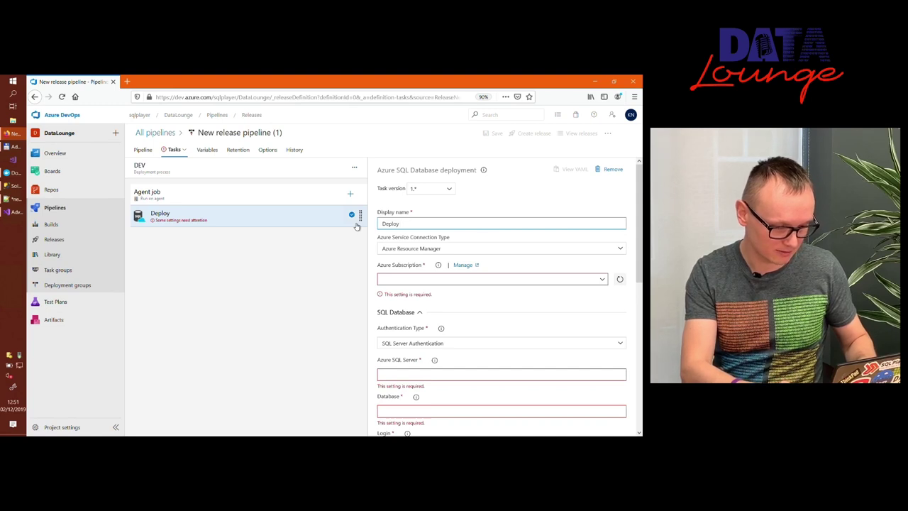
text(AW)
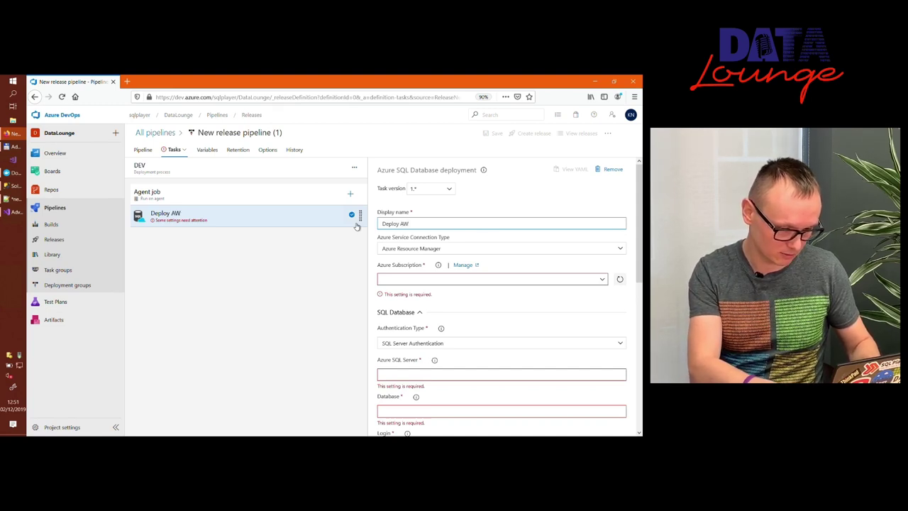
text(2016)
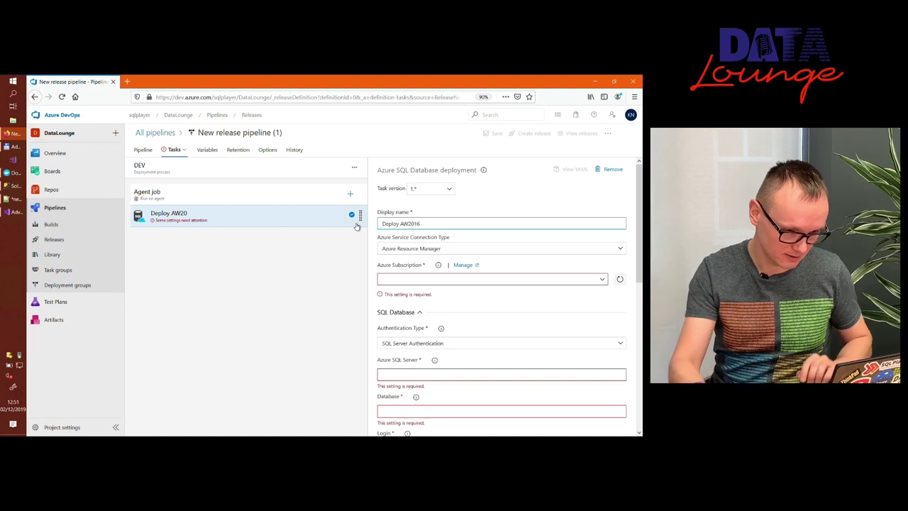
Choose the MVP Azure subscription for the deployment task and authorize its service connection.
click(604, 281)
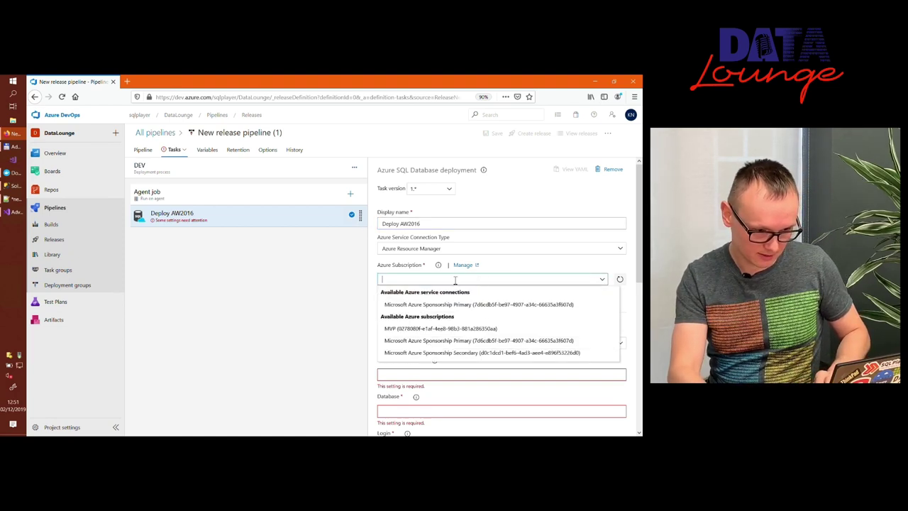
key(Return)
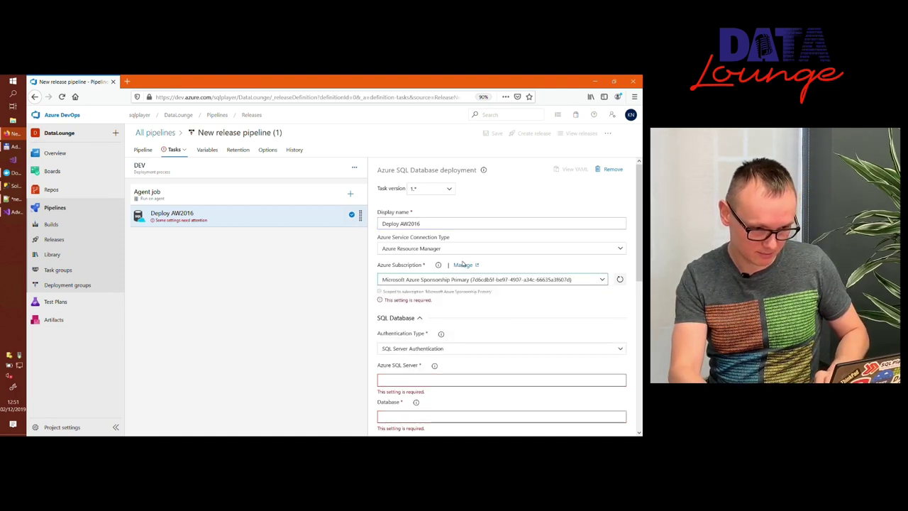
click(603, 280)
key(Down)
key(Return)
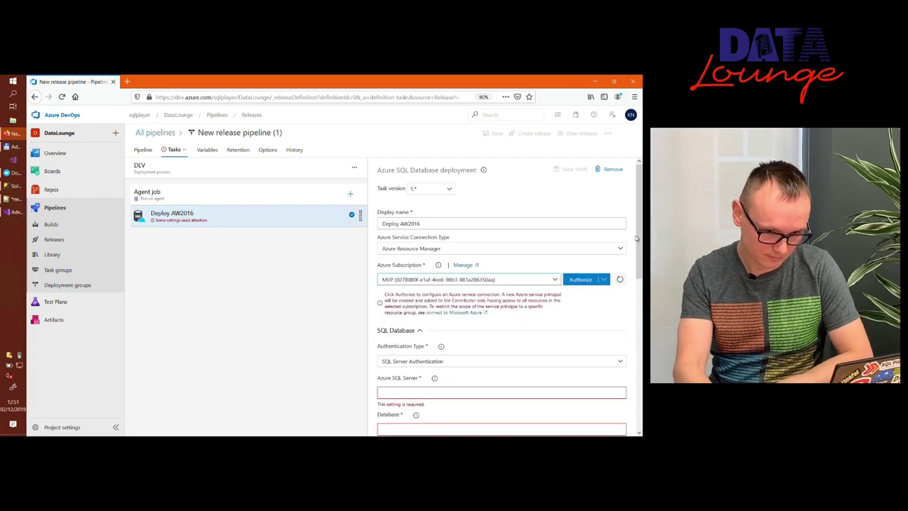
click(579, 281)
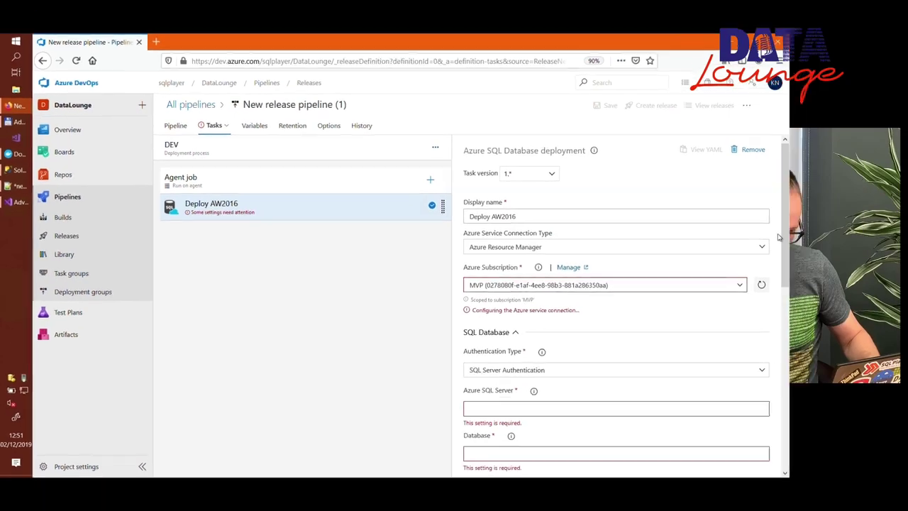
scroll(639, 239, down, 2)
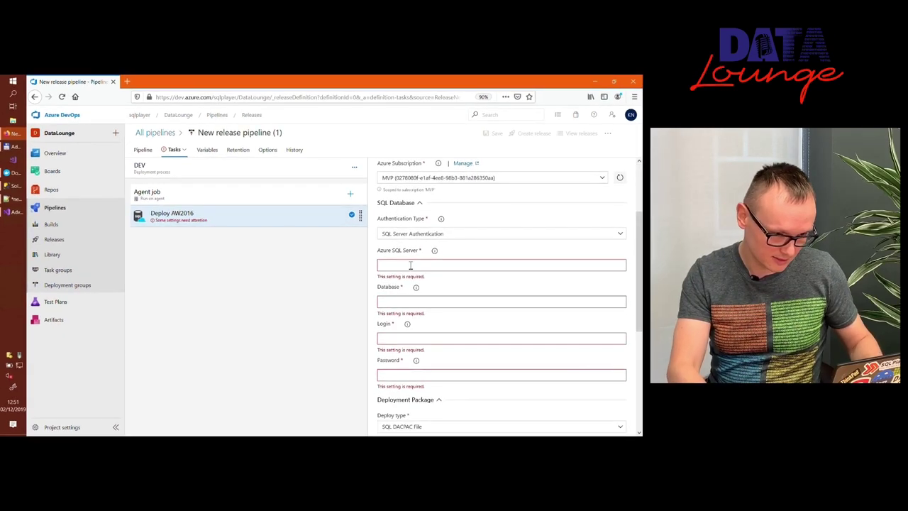
click(13, 199)
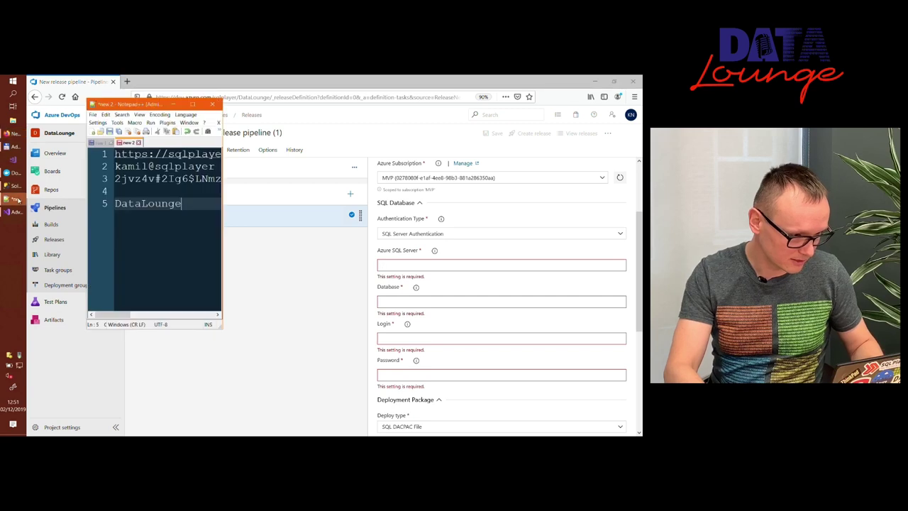
click(101, 155)
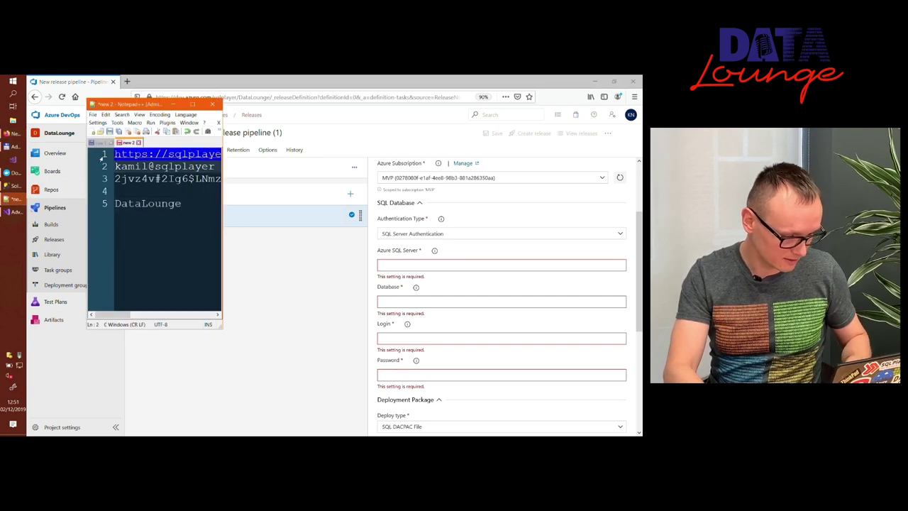
click(413, 266)
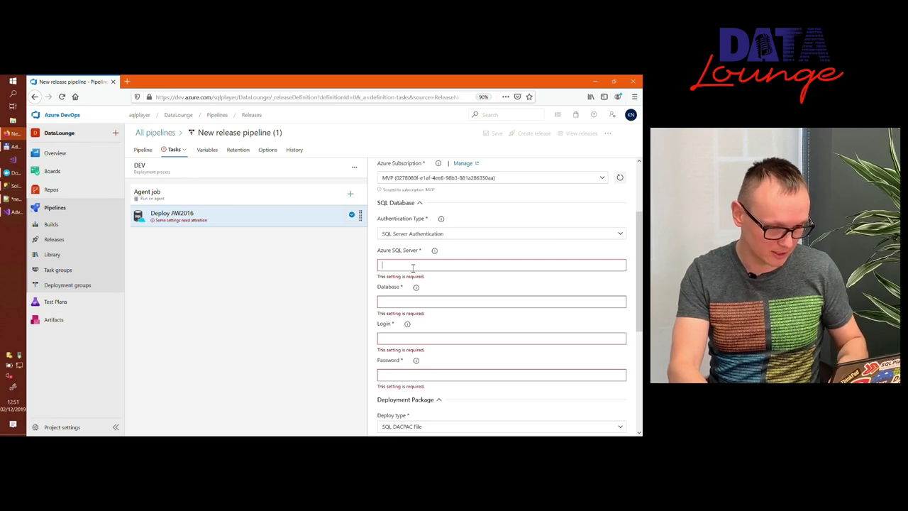
text(https://sqlplayer.database.windows.net)
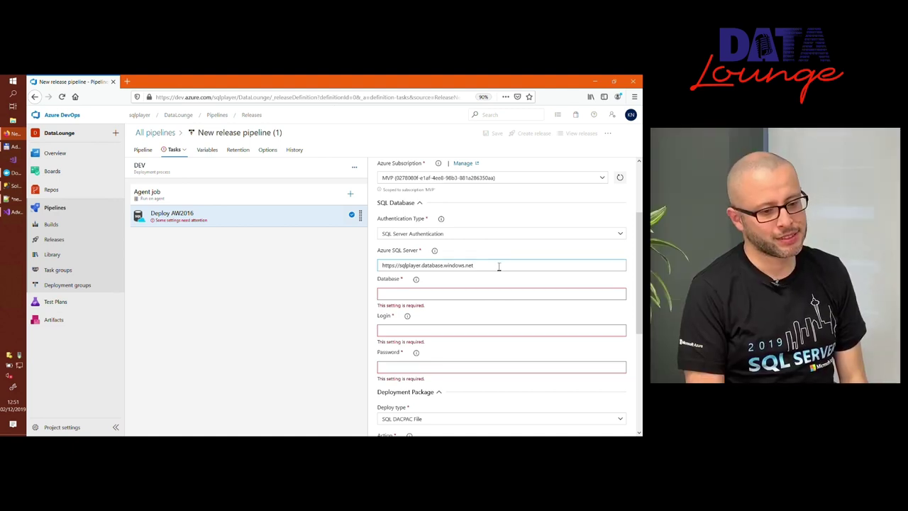
Move the server address out of the Azure SQL Server setting into a new pipeline variable named sql_server.
drag(500, 266, 369, 266)
key(ctrl+c)
key(BackSpace)
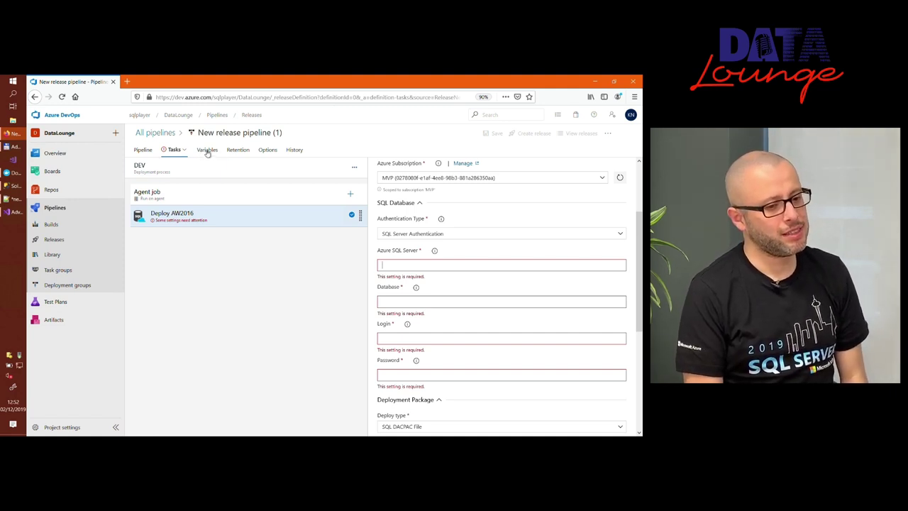
click(208, 151)
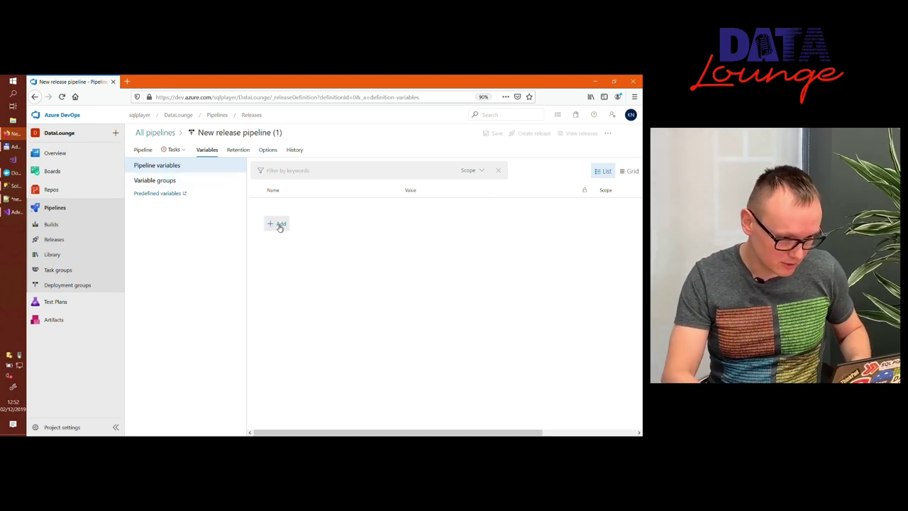
click(280, 225)
text(sql)
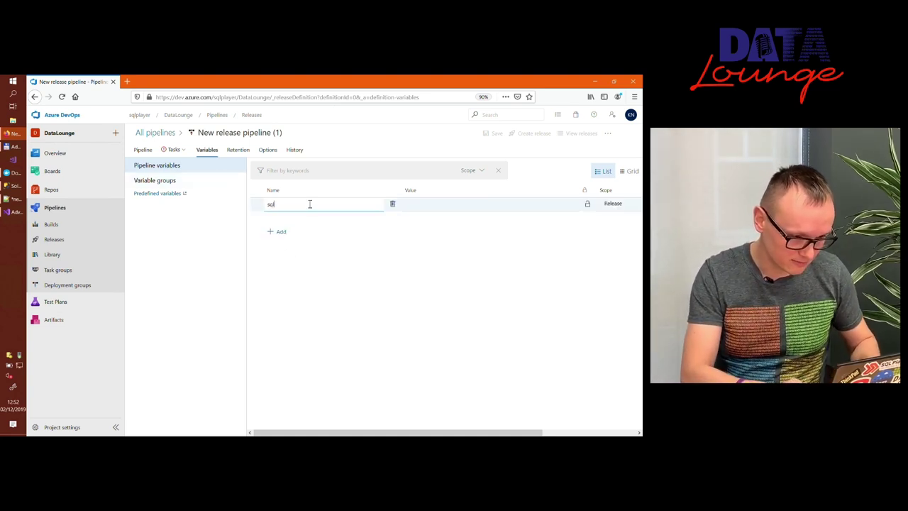
text(_ser)
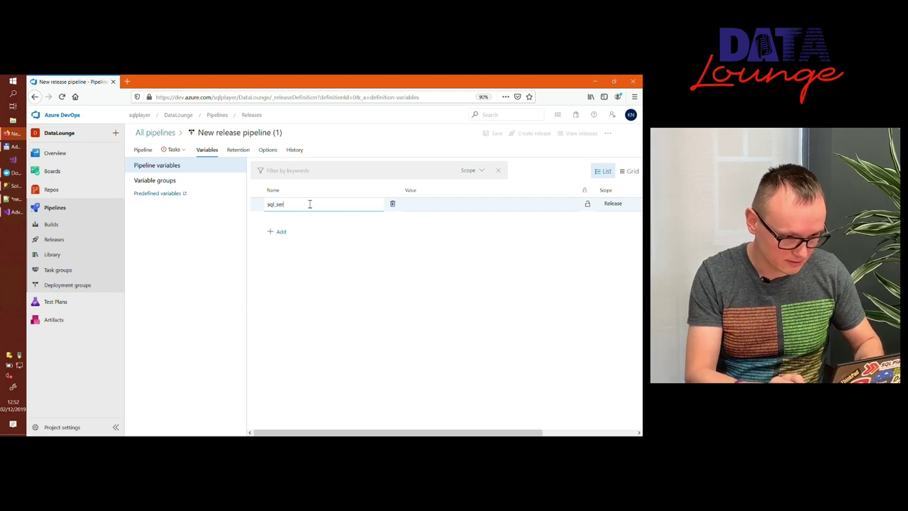
text(ver)
click(424, 210)
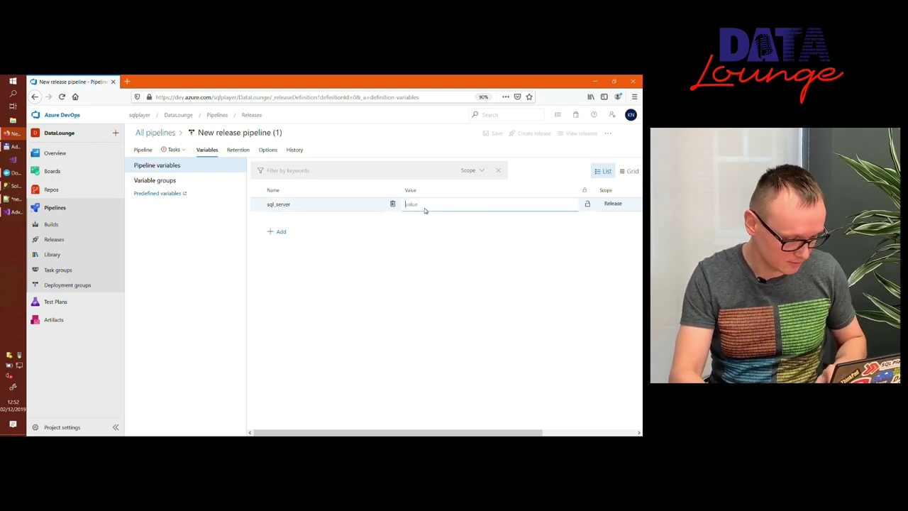
key(ctrl+v)
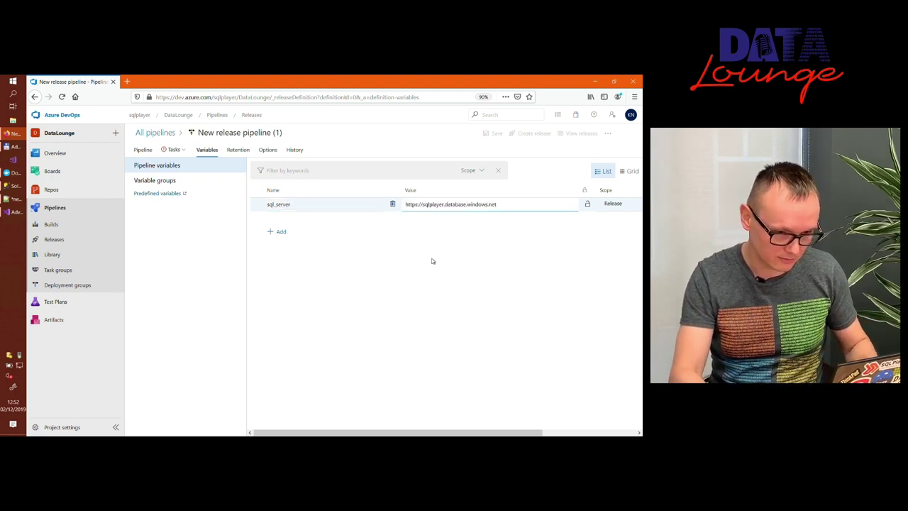
Add two more pipeline variables named sql_login and sql_password.
click(280, 232)
text(sql)
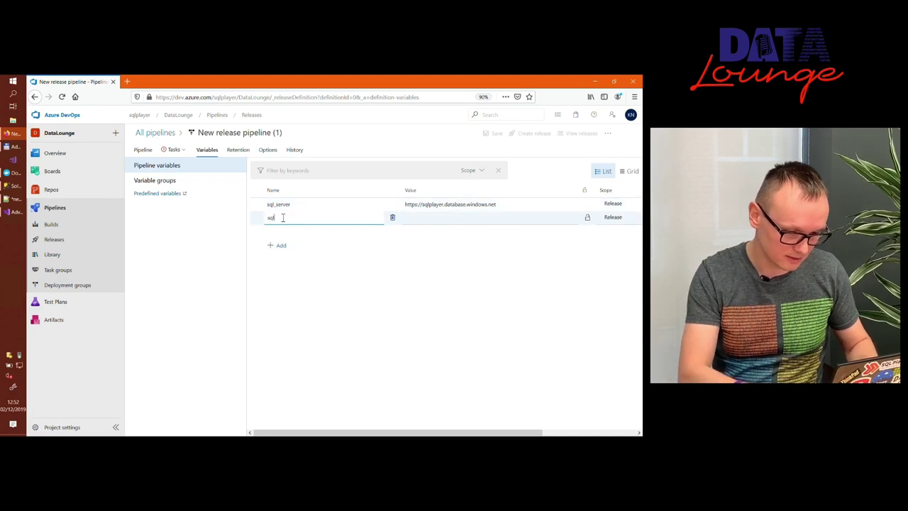
text(_login)
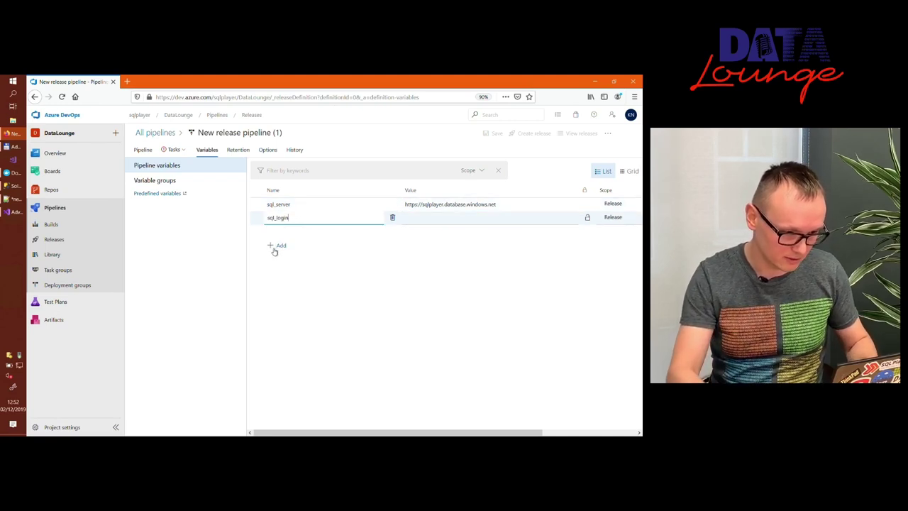
click(277, 245)
text(sql_password)
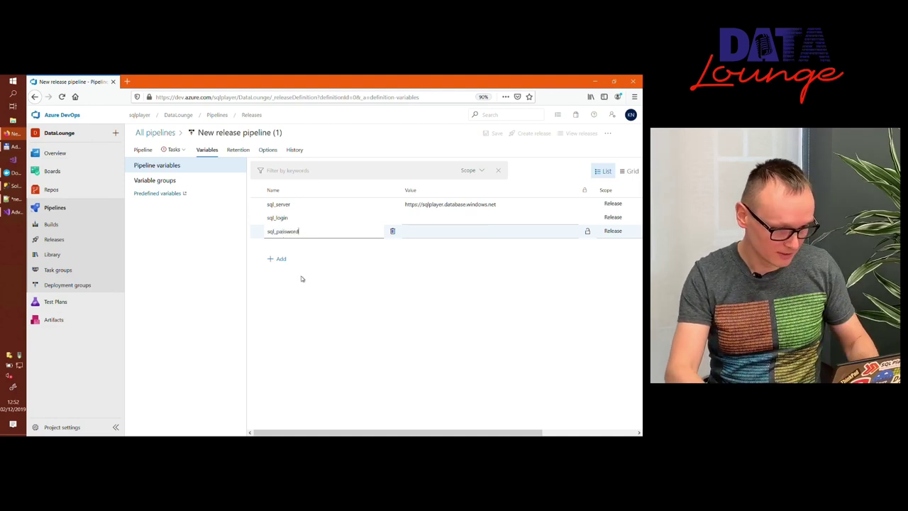
Copy the login name from the Notepad++ notes into the value of the sql_login variable.
key(alt+Tab)
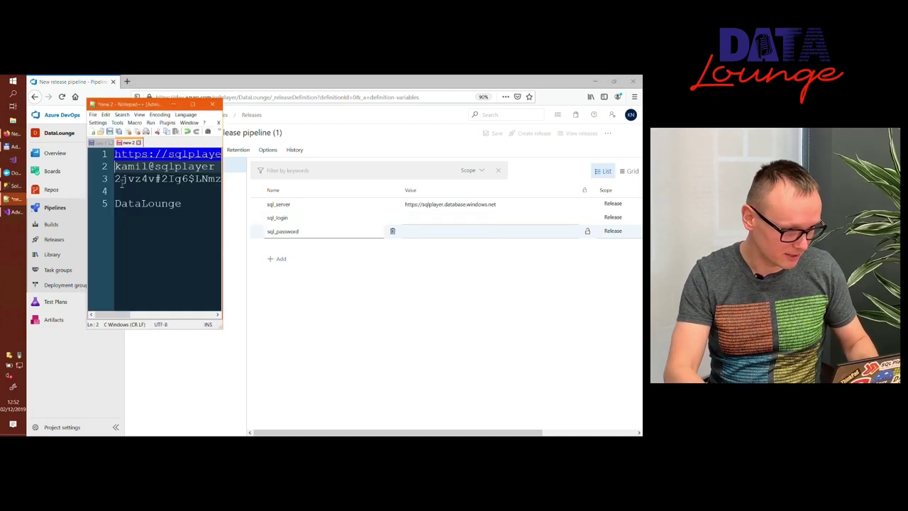
click(98, 167)
key(ctrl+c)
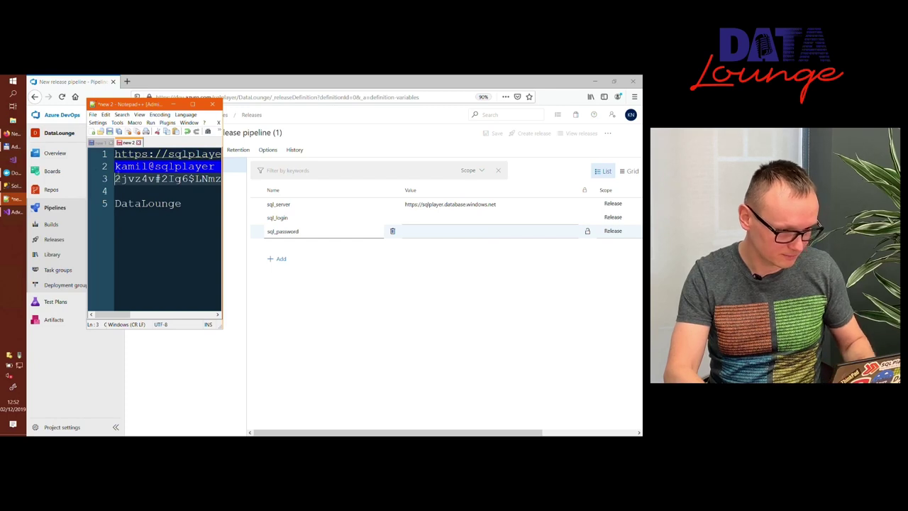
key(alt+Tab)
click(443, 217)
key(ctrl+v)
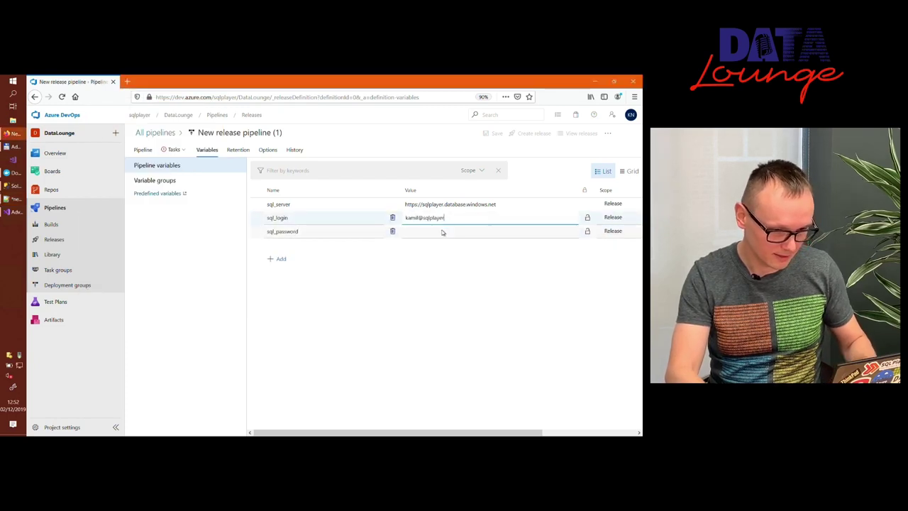
Copy the account password from the Notepad++ notes into the value of the sql_password variable and mark that variable as secret.
click(441, 233)
key(alt+Tab)
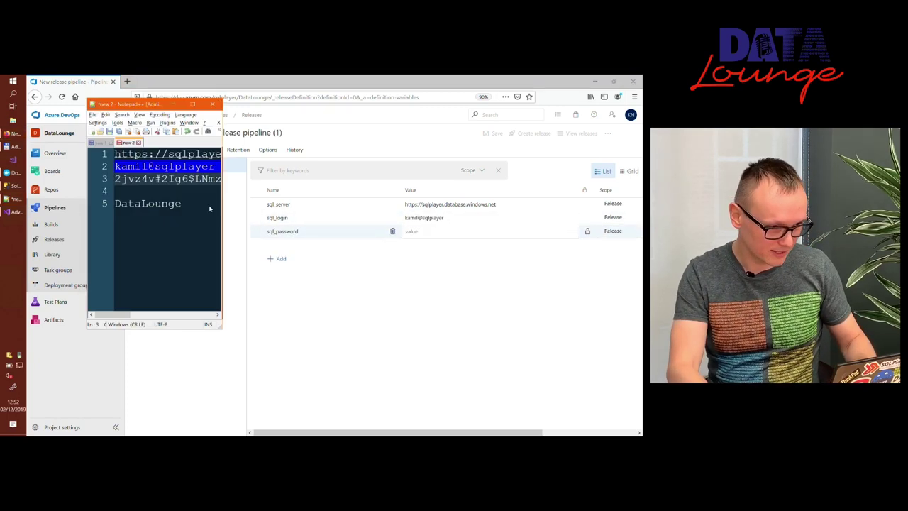
click(104, 179)
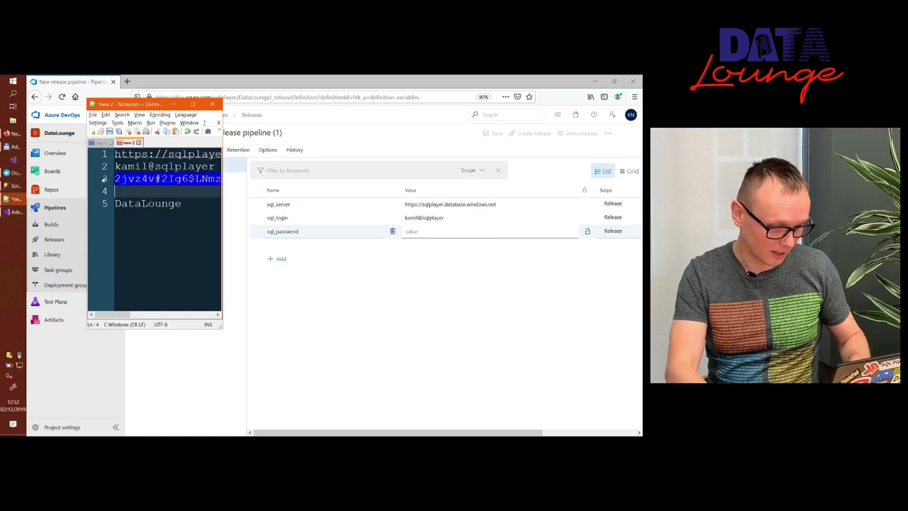
click(424, 234)
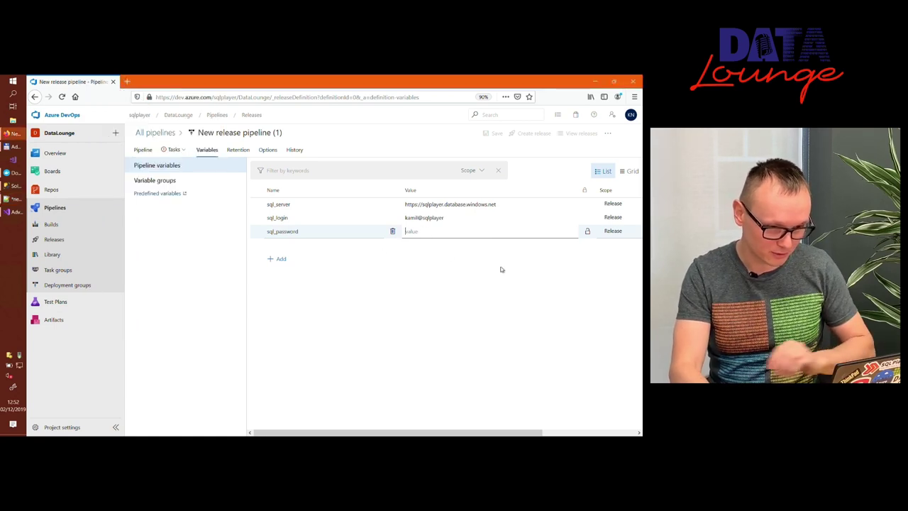
click(588, 234)
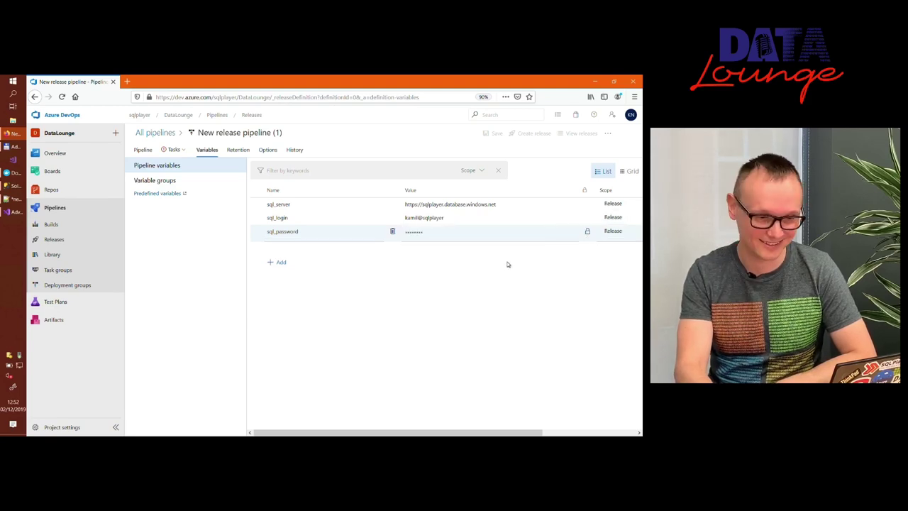
click(460, 238)
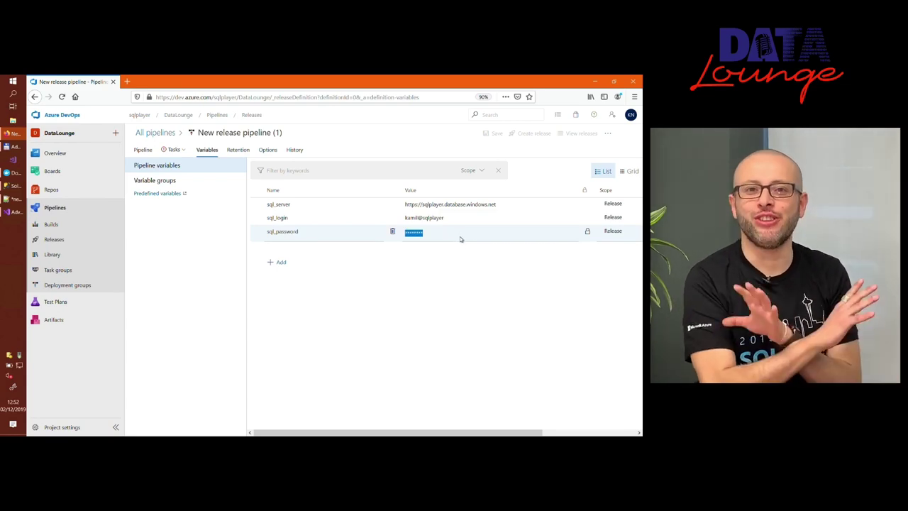
click(14, 199)
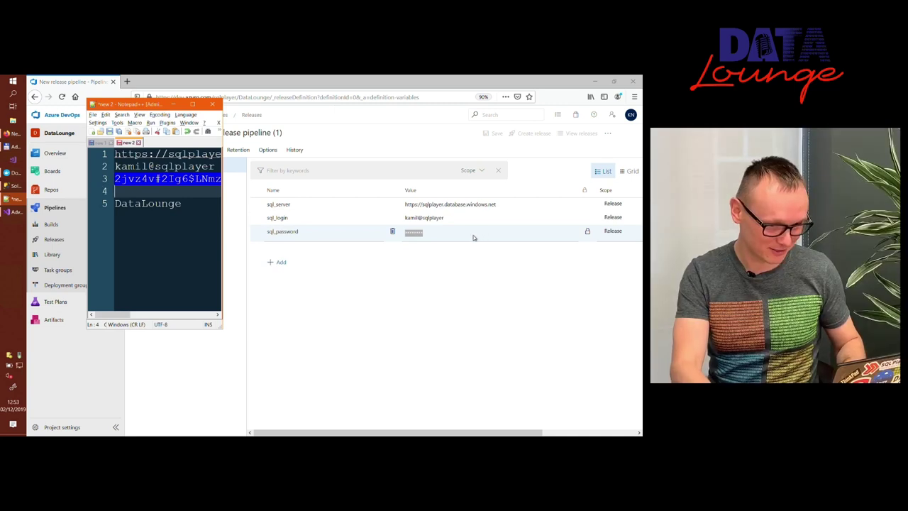
click(473, 234)
key(ctrl+v)
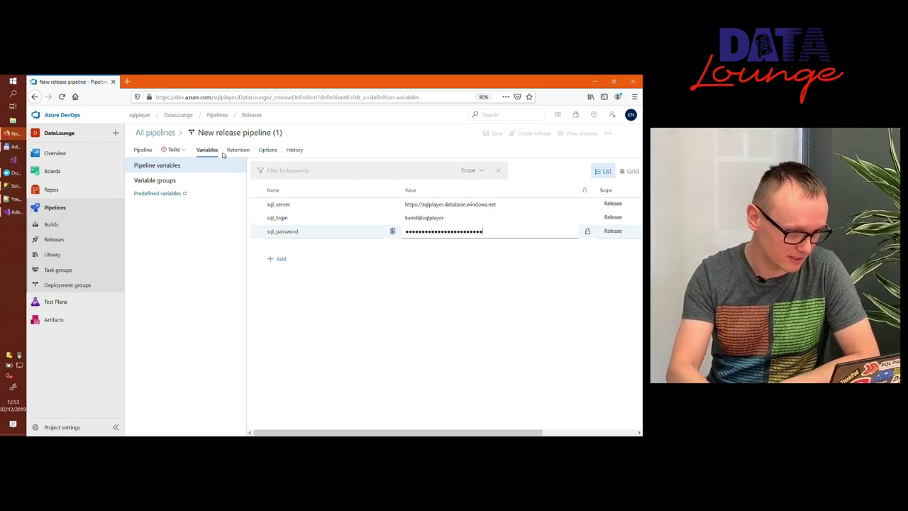
In the DEV stage's Deploy AW2016 task, set the Azure SQL Server to the variable reference $(sql_server).
click(175, 152)
click(178, 168)
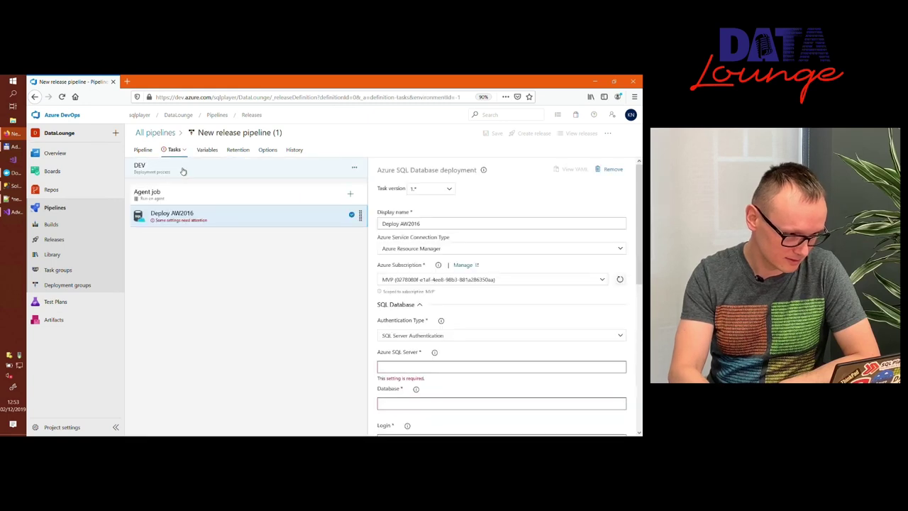
scroll(419, 345, down, 3)
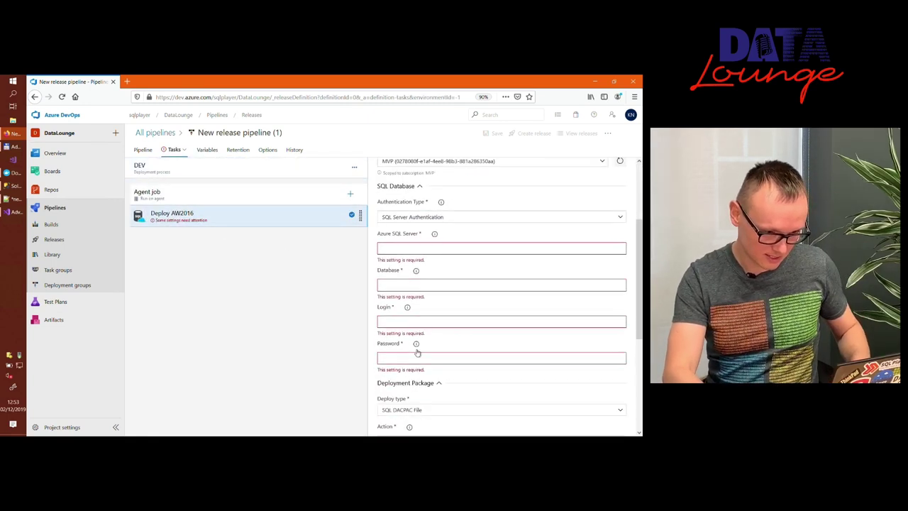
click(478, 242)
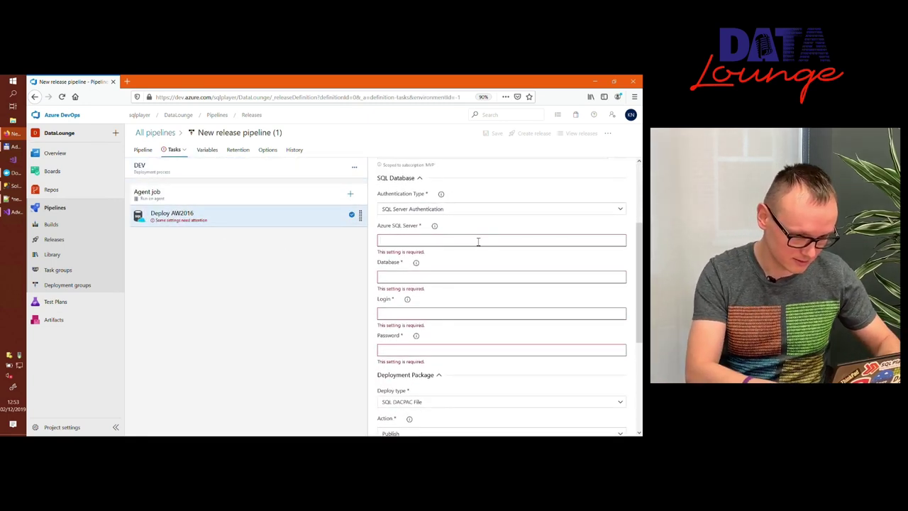
text($(local)
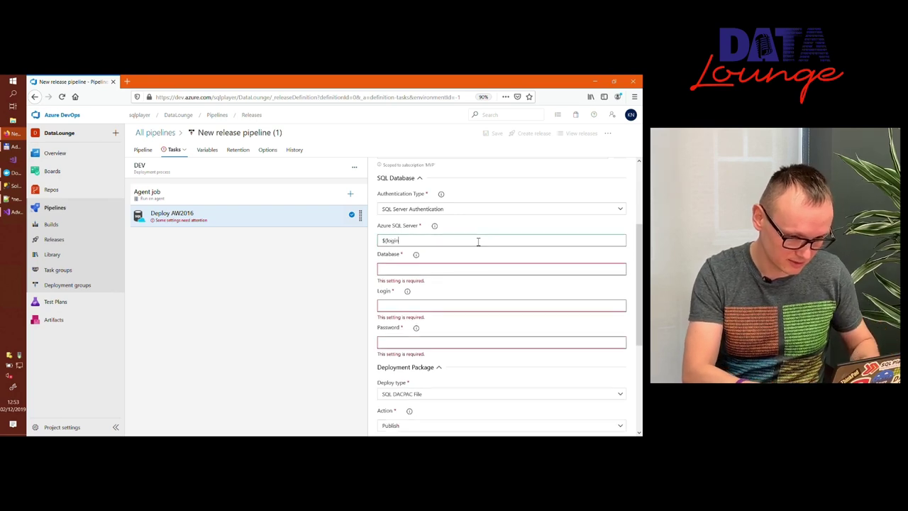
key(BackSpace)
key(BackSpace)
key(BackSpace)
key(BackSpace)
key(BackSpace)
text(sql_server)
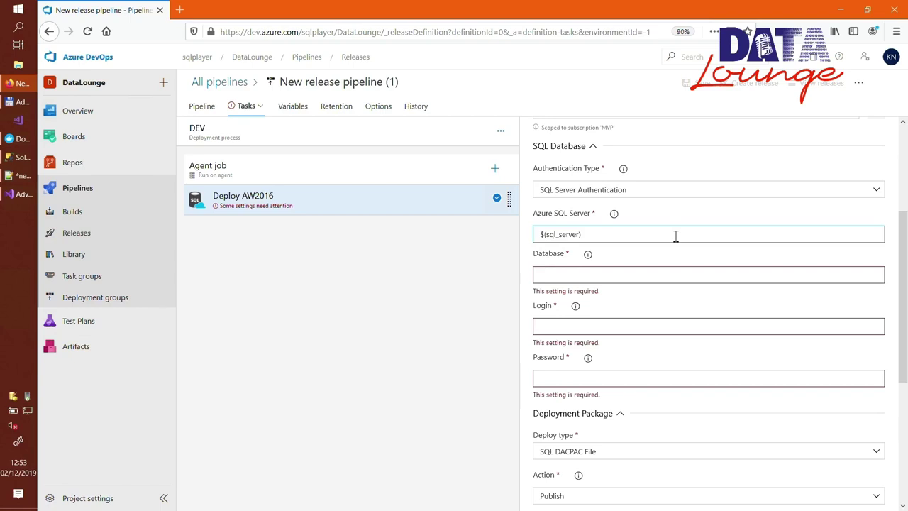
Set the deployment task's target database name to AdventureWorks_DW_DEV.
click(631, 275)
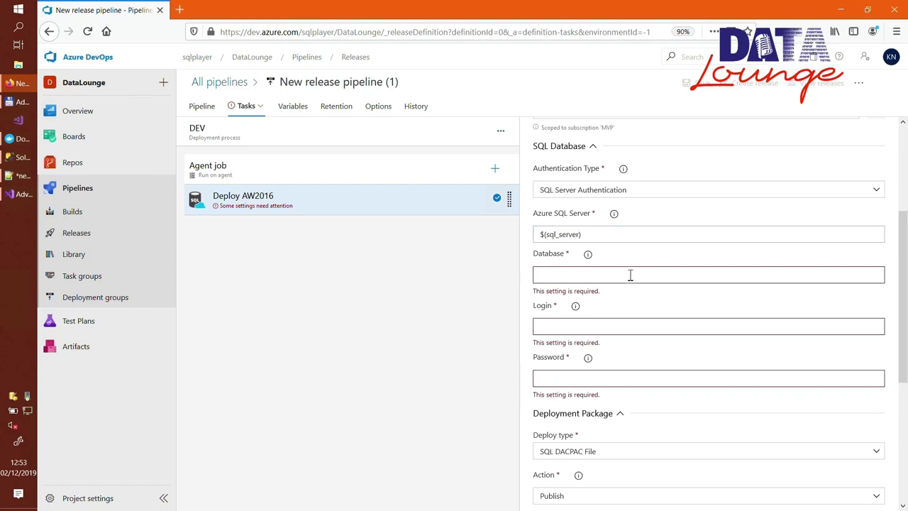
text(A)
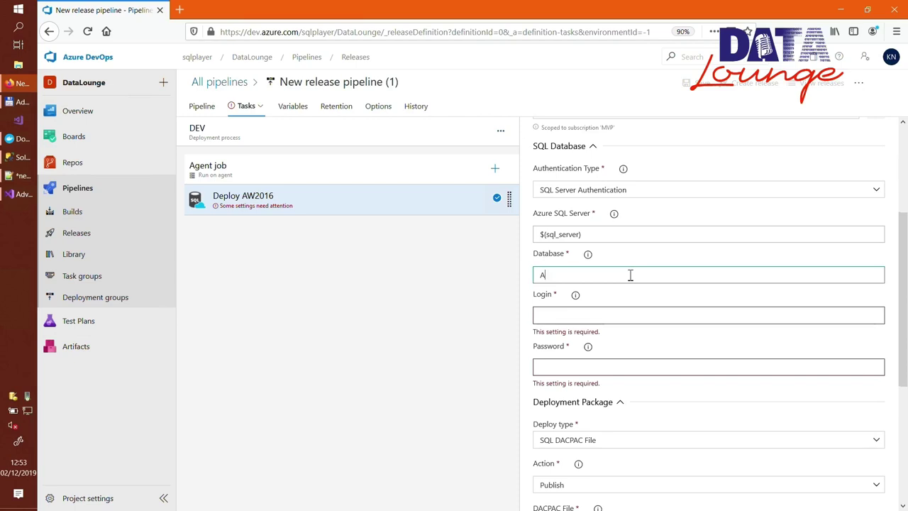
text(dventureWorks)
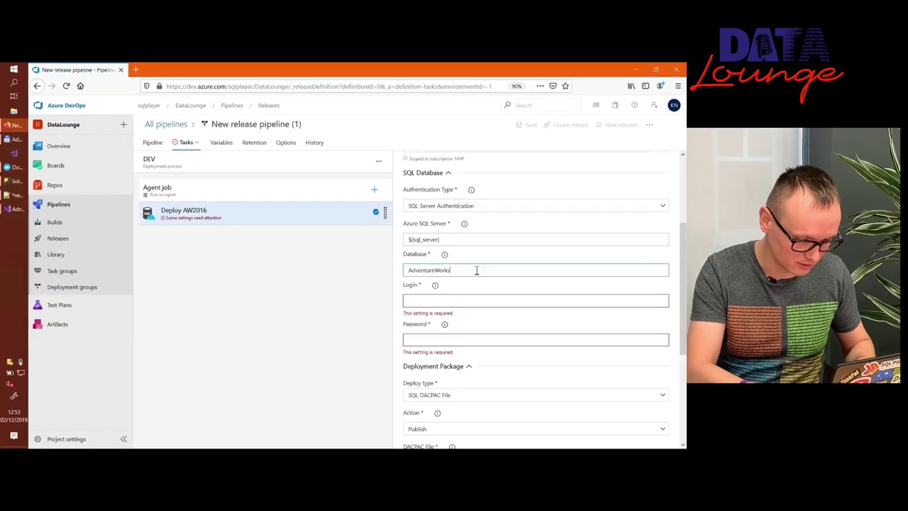
text(_DW)
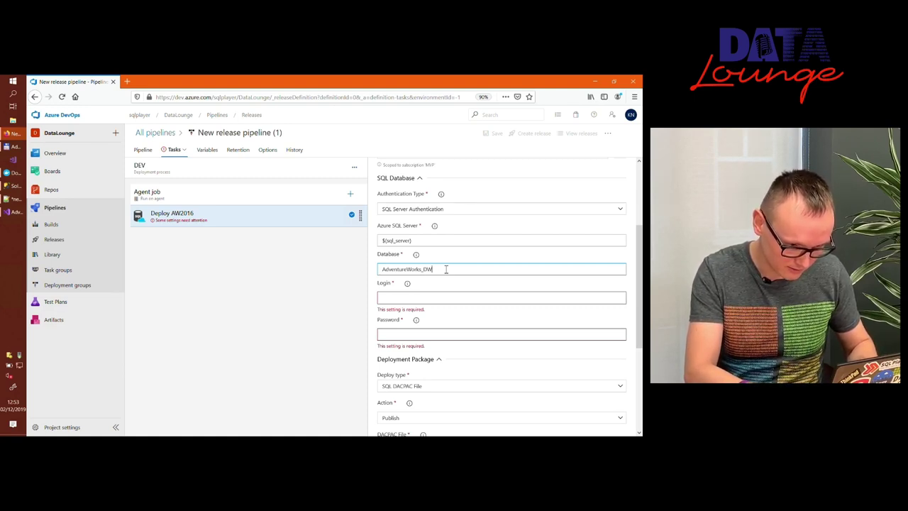
text(_DEV)
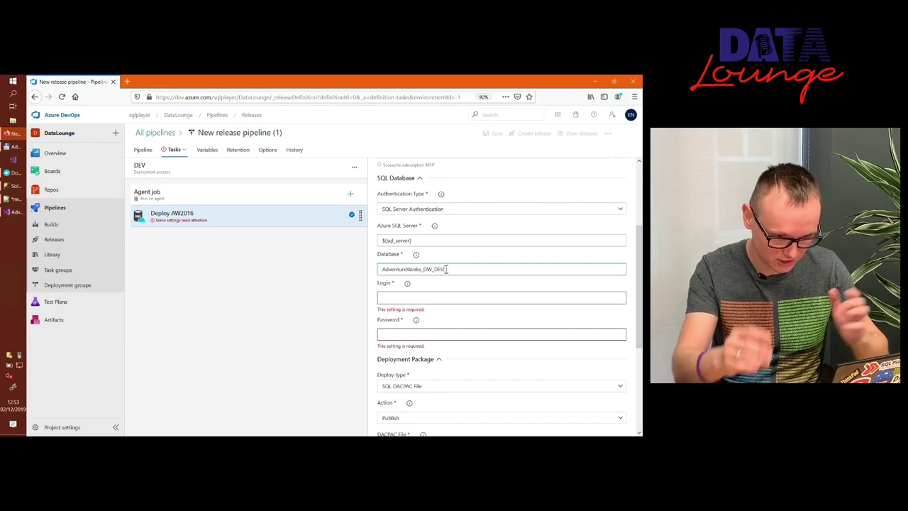
Set the task's login to $(sql_login) and its password to the variable reference $(sql_password).
click(421, 298)
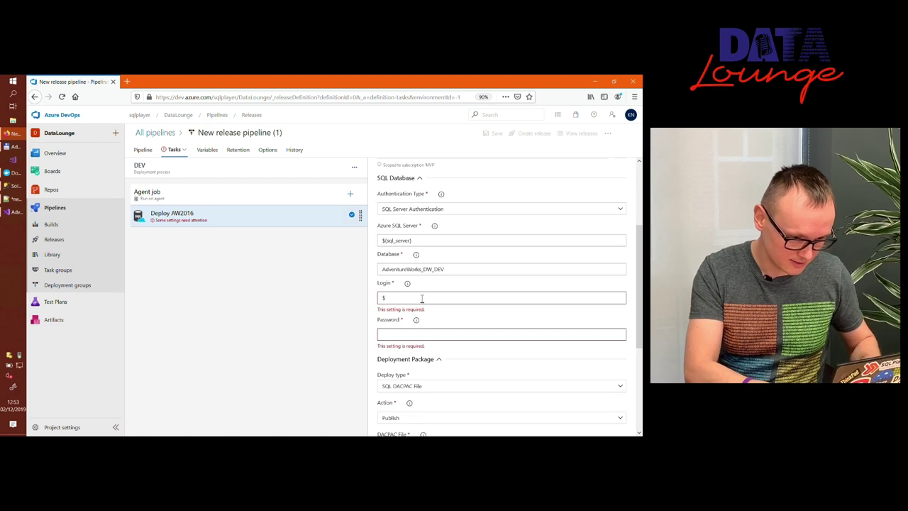
text($(sql-)
key(BackSpace)
text(_)
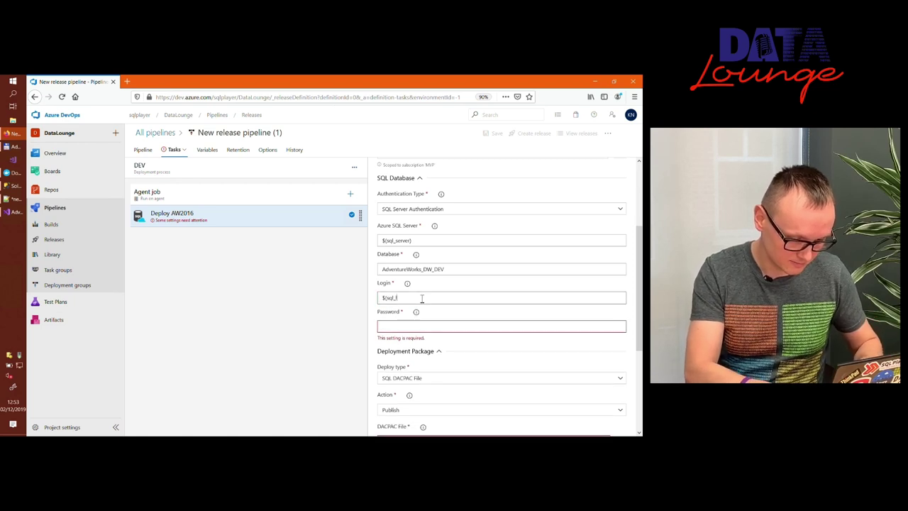
text(login))
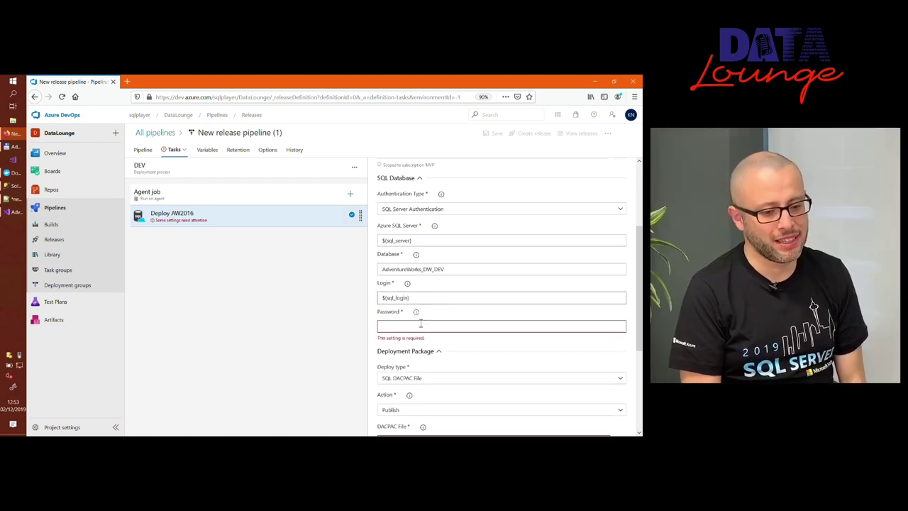
click(424, 328)
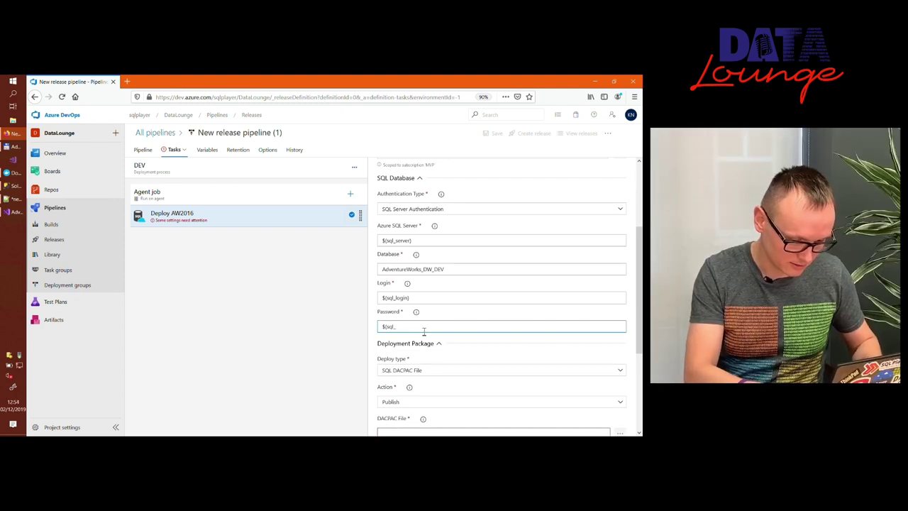
text(sql_password)
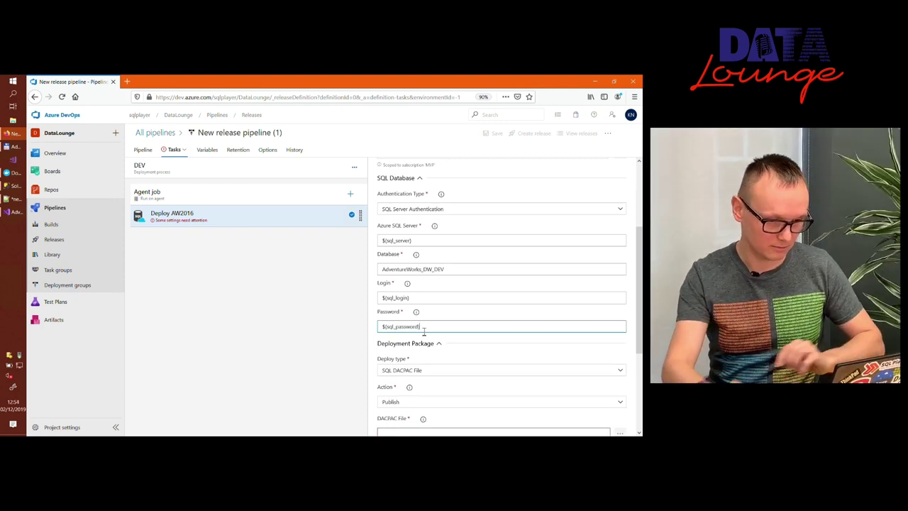
Review the deploy type and action options of the deployment package, choosing SQL DACPAC File as the deploy type.
scroll(466, 296, down, 3)
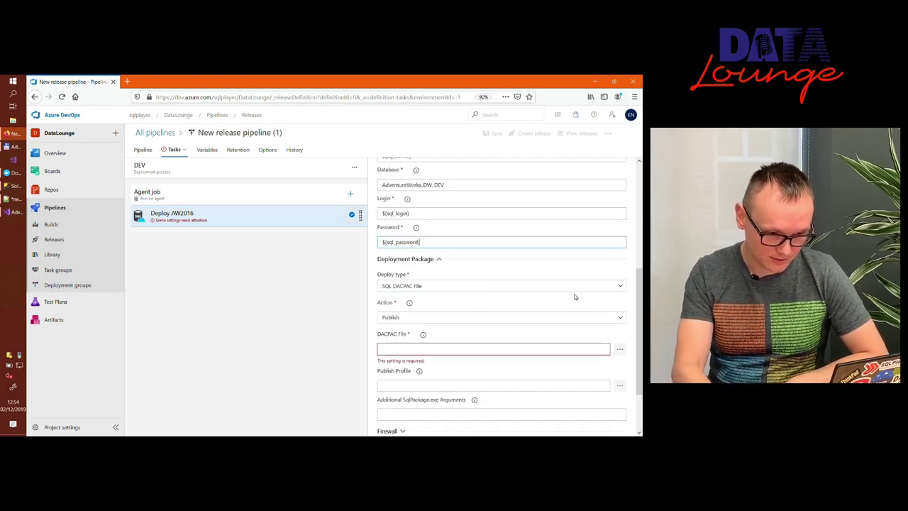
click(620, 287)
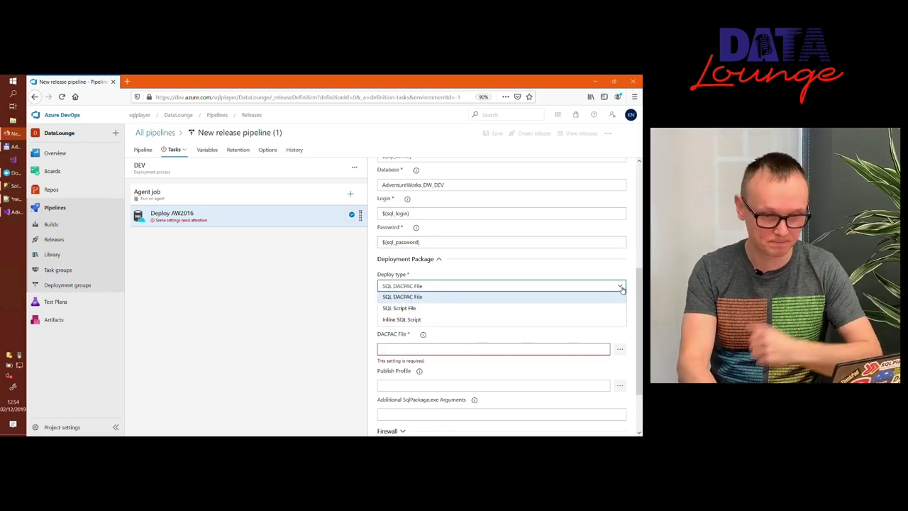
click(593, 297)
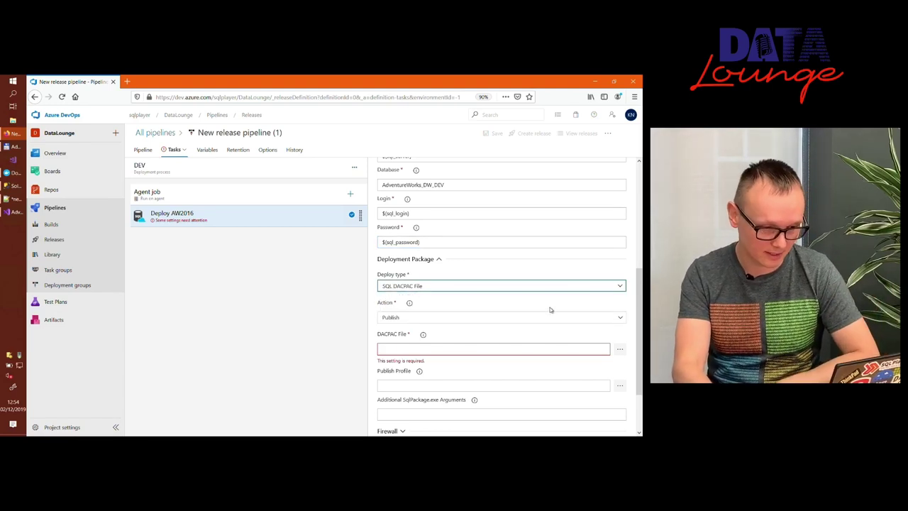
click(621, 320)
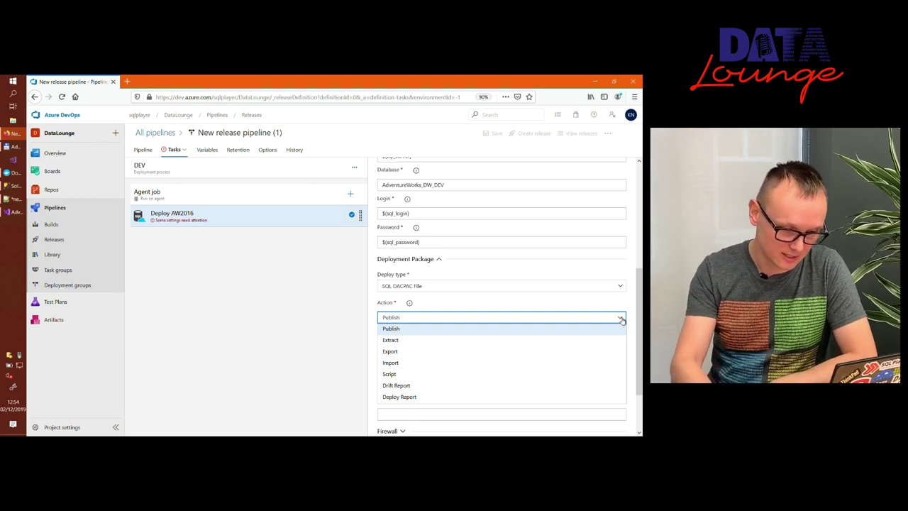
click(622, 320)
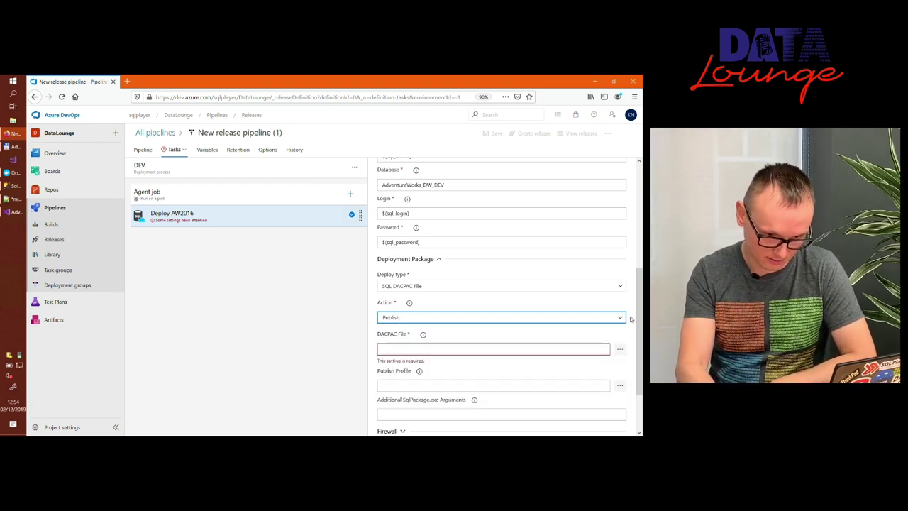
click(621, 320)
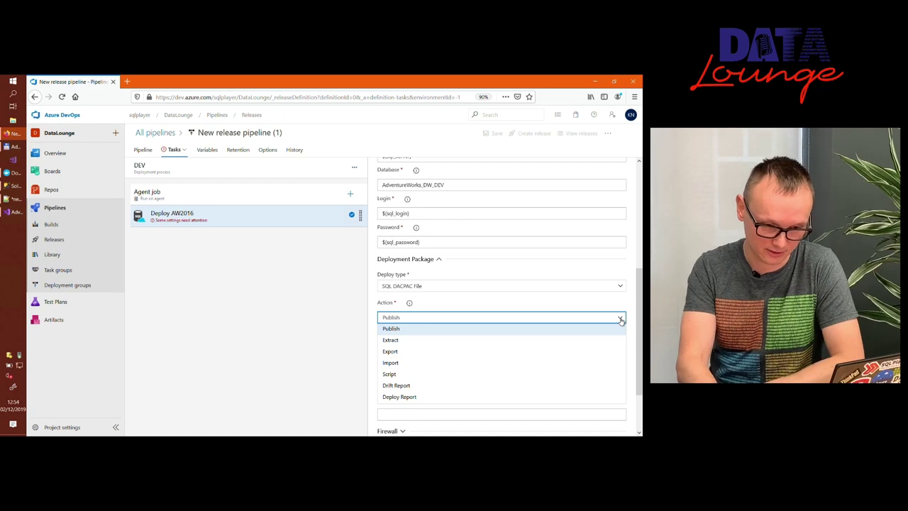
click(621, 319)
Browse the linked artifacts for the DACPAC file, expanding _DataLounge-DB-CI, drop, AdventureWorksDW and bin.
scroll(578, 334, down, 1)
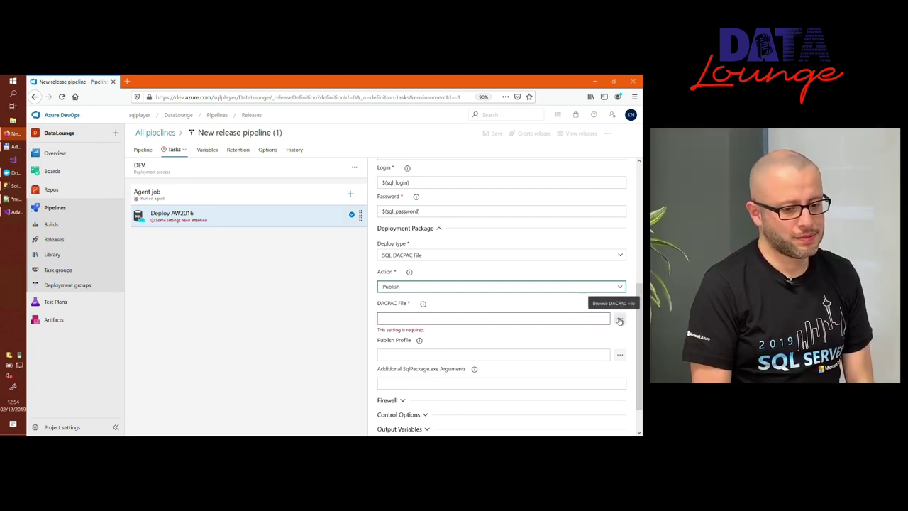
click(620, 321)
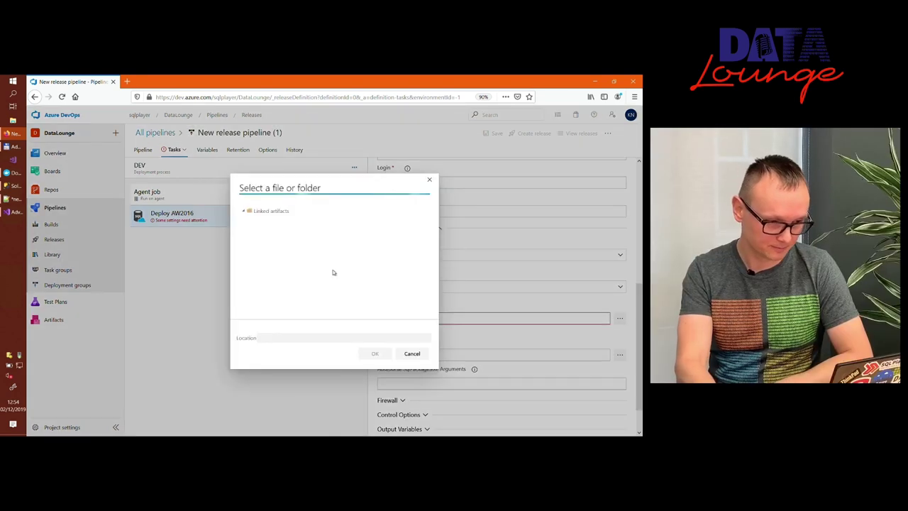
click(242, 211)
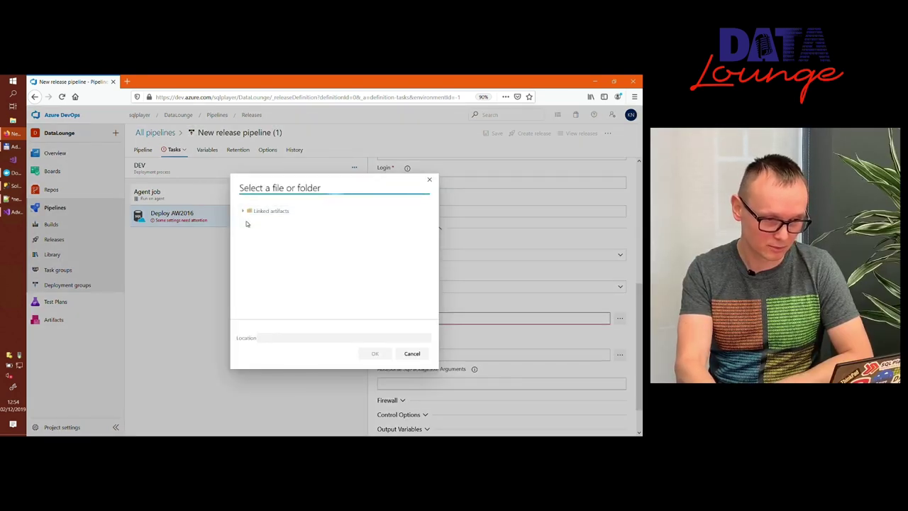
click(244, 227)
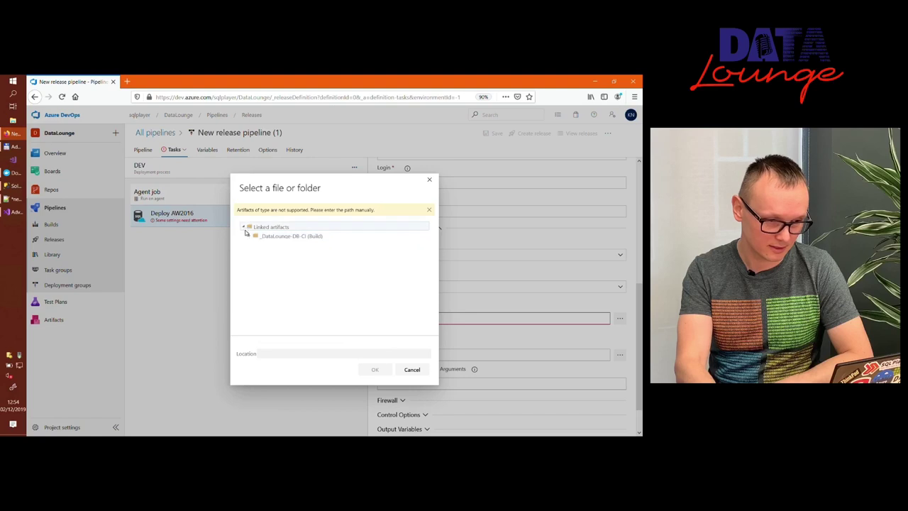
click(249, 237)
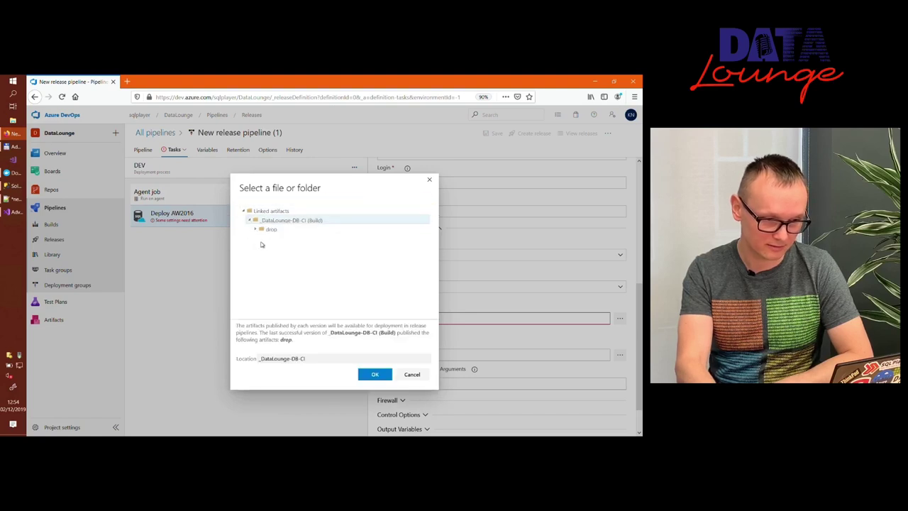
click(256, 230)
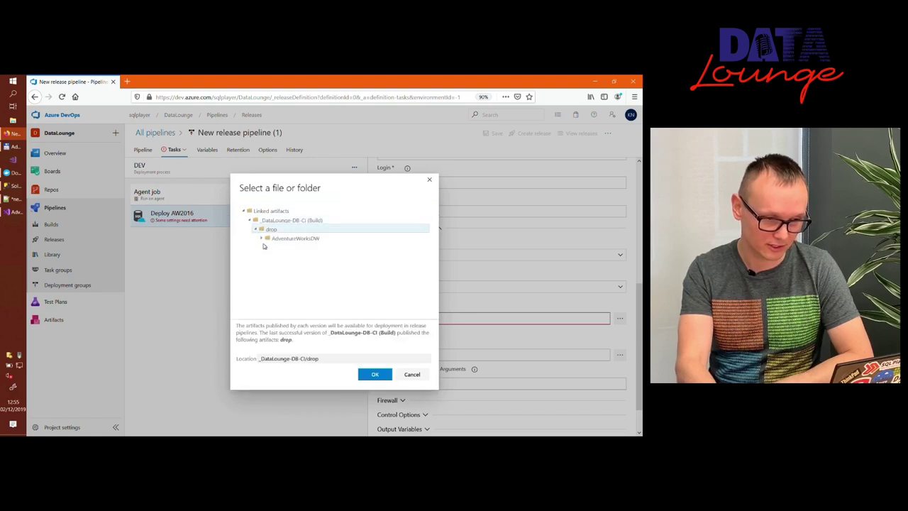
click(262, 239)
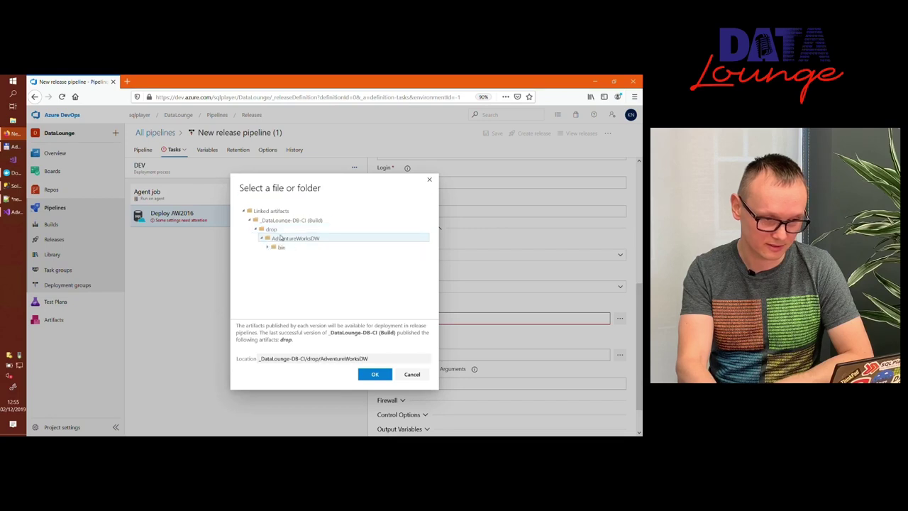
click(267, 248)
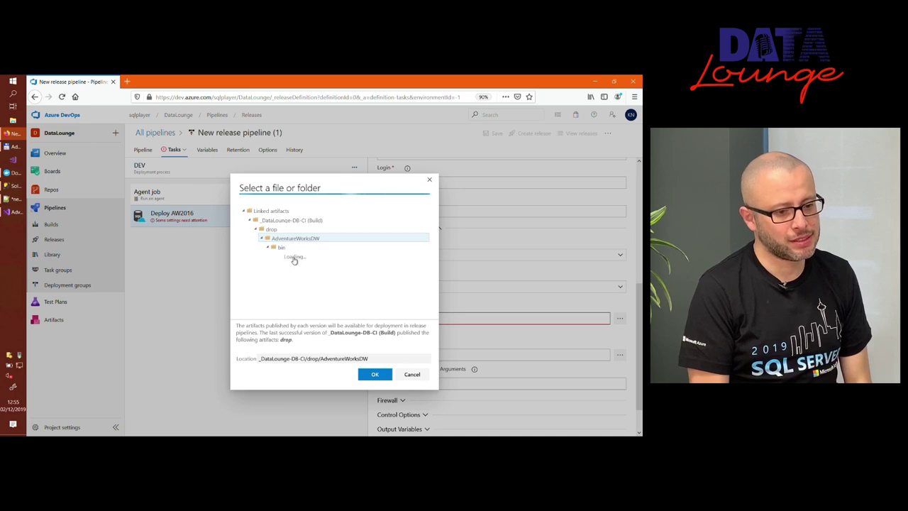
mouse_move(271, 250)
mouse_down()
mouse_move(268, 259)
mouse_move(271, 250)
mouse_up()
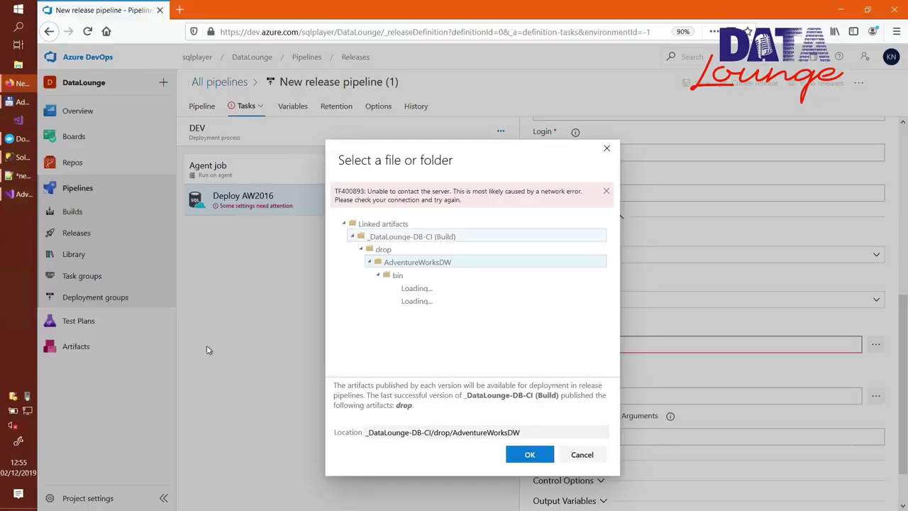
Look up the Windows command prompt (cmd).
key(super)
text(cmd)
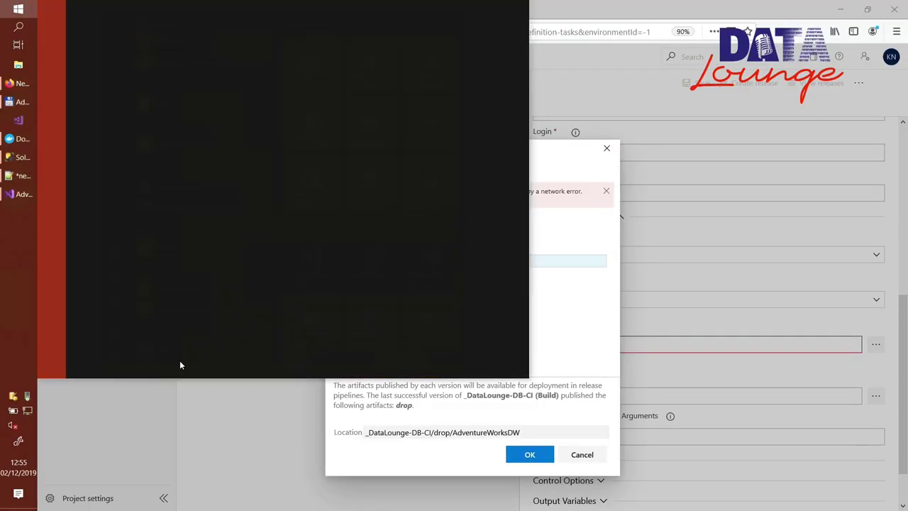
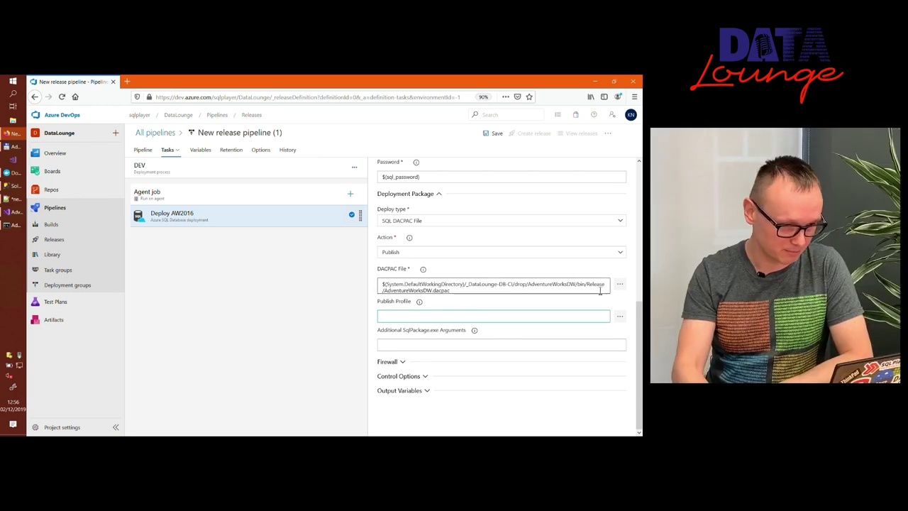
Rename the release pipeline to DB-CD and save it in the default folder without a comment.
click(246, 132)
key(End)
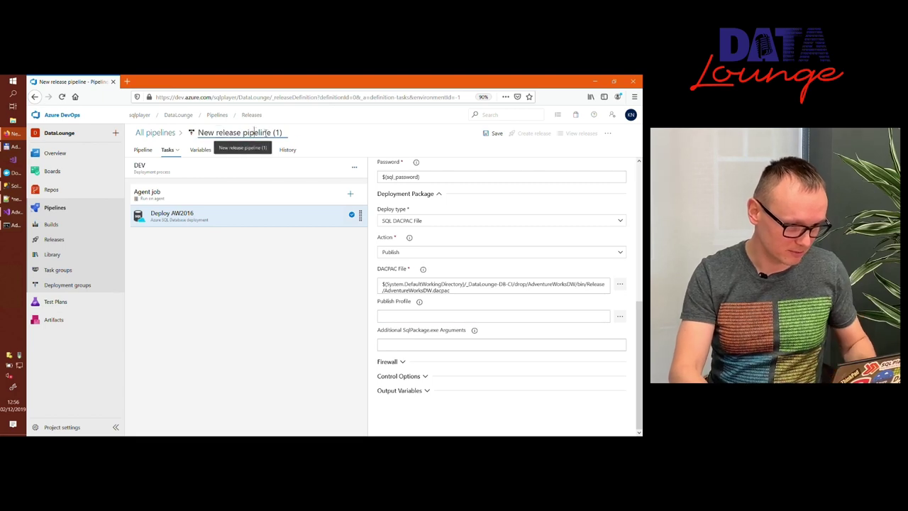
drag(269, 132, 179, 130)
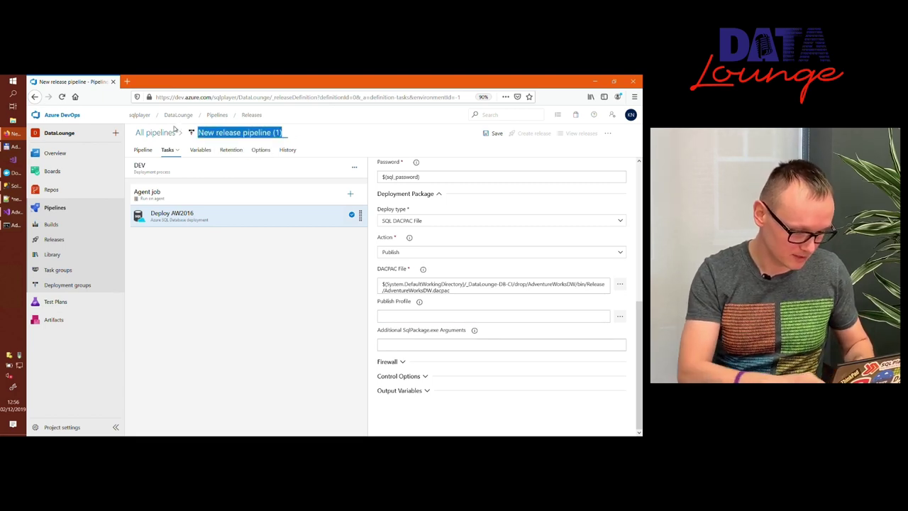
text(DB-)
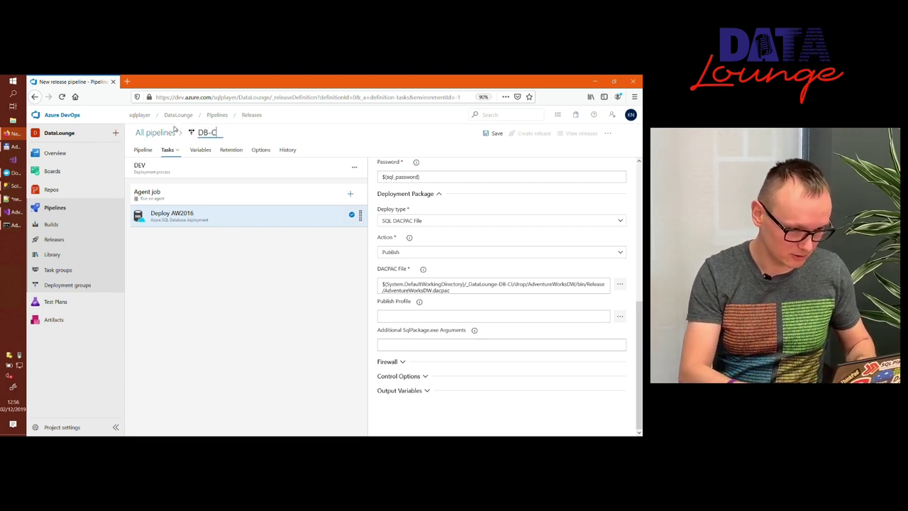
text(CD)
click(493, 133)
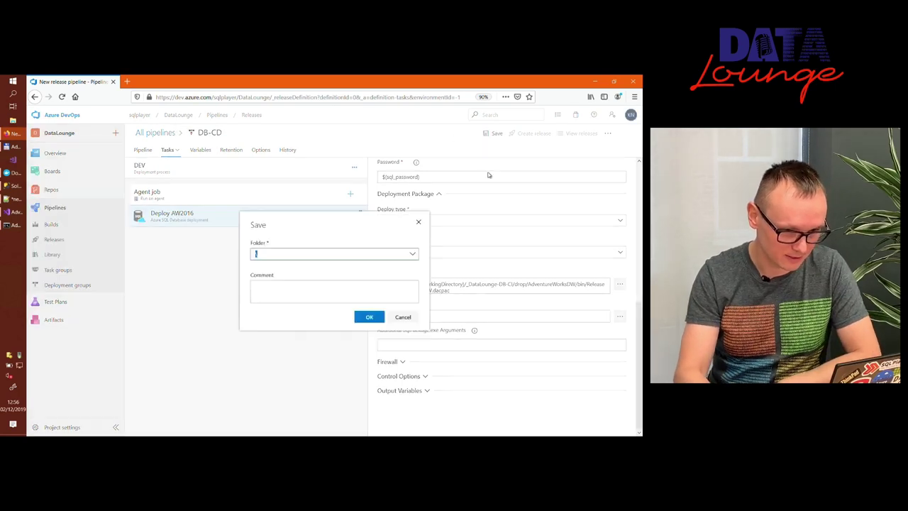
click(363, 320)
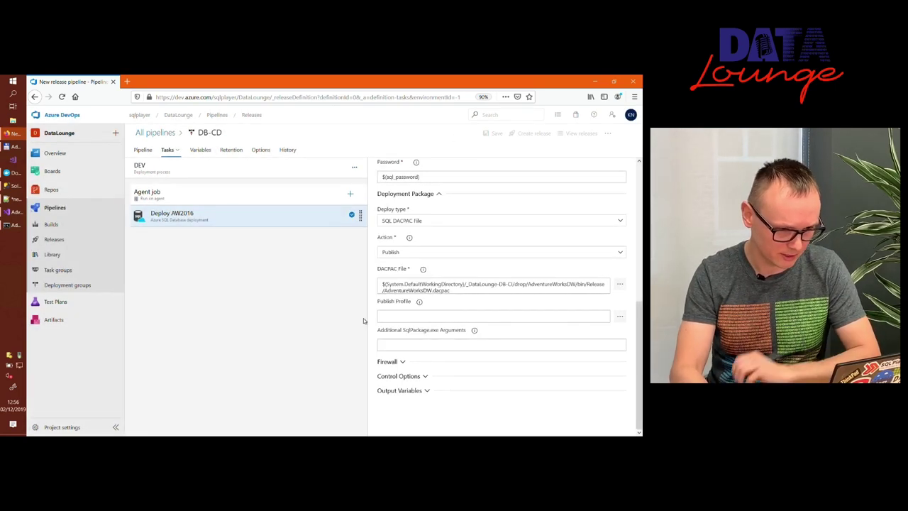
Review the stage and artifact version options for a new DB-CD release, cancel it, and go to the project's builds.
click(69, 241)
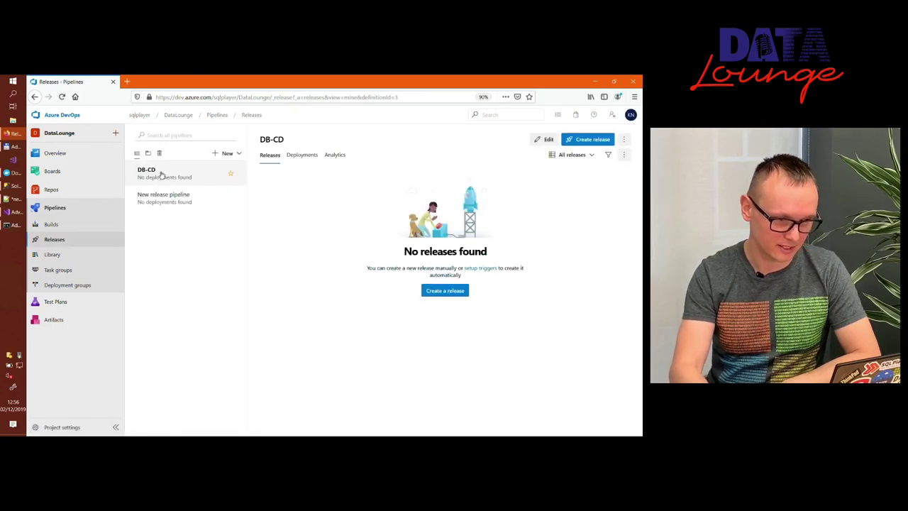
click(446, 291)
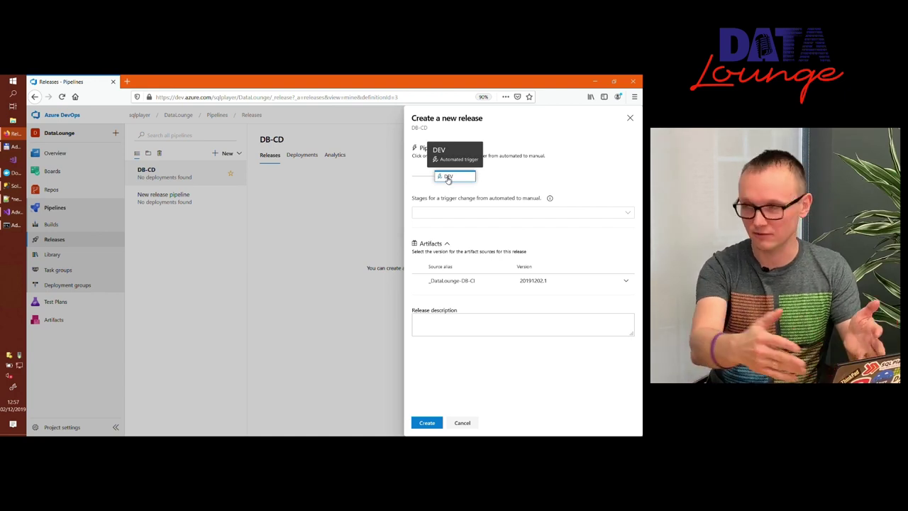
click(462, 422)
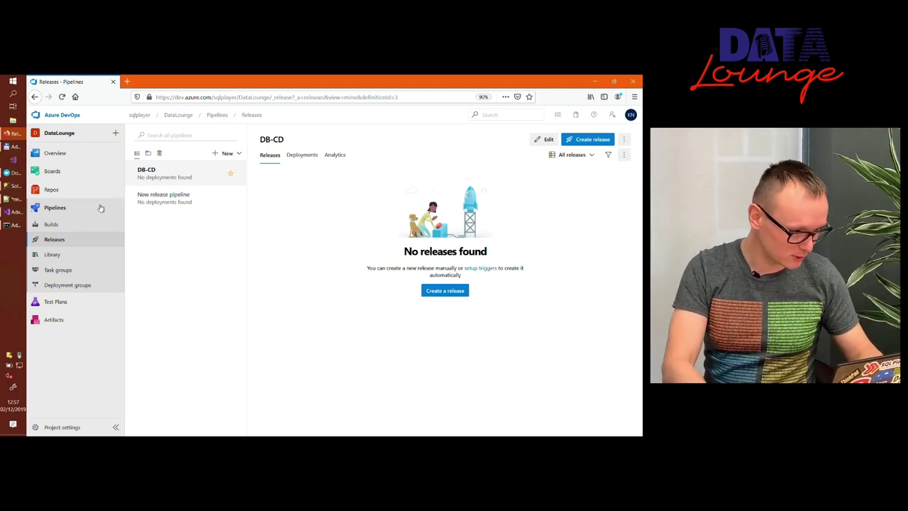
click(79, 225)
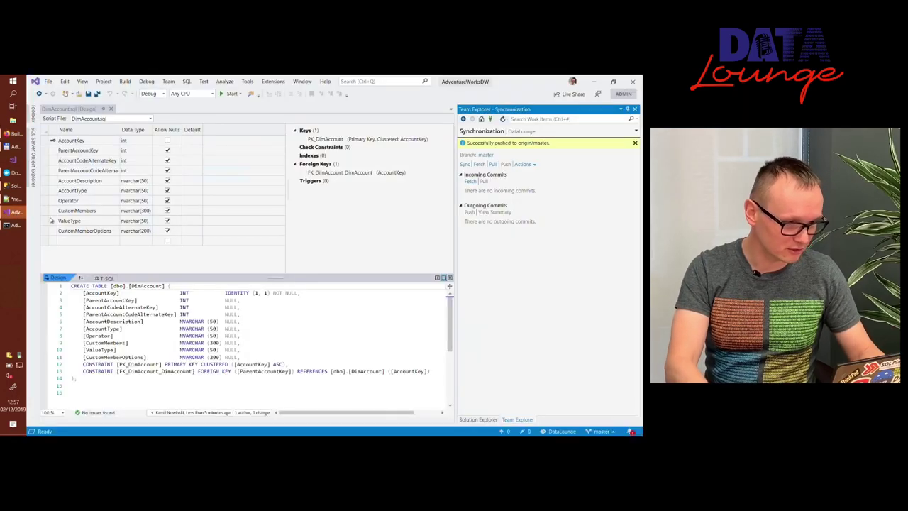
Switch to Visual Studio, set the AdventureWorksDW project's target platform to Microsoft Azure SQL Database V12, and save the project settings.
click(15, 212)
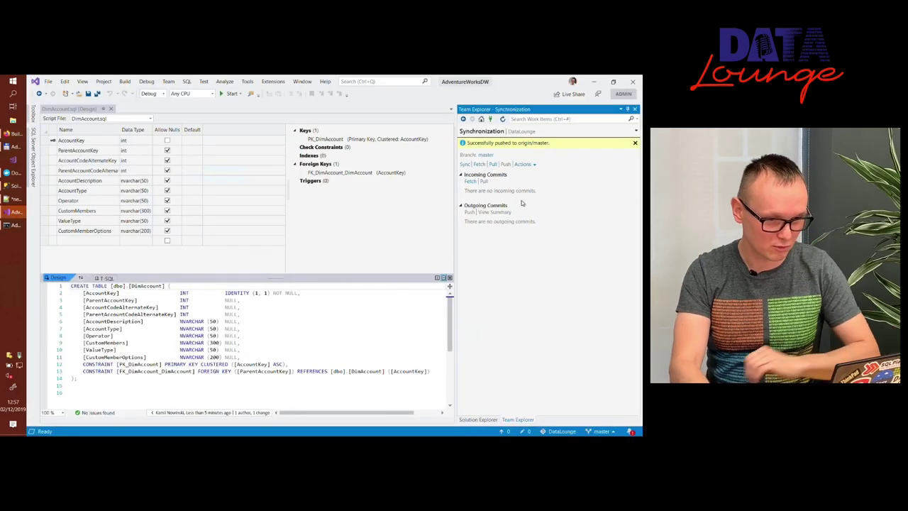
click(476, 420)
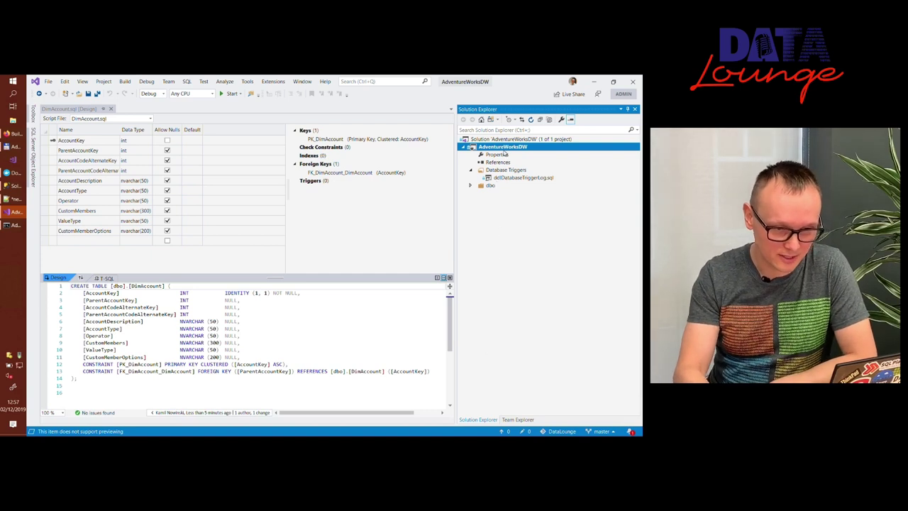
right_click(505, 147)
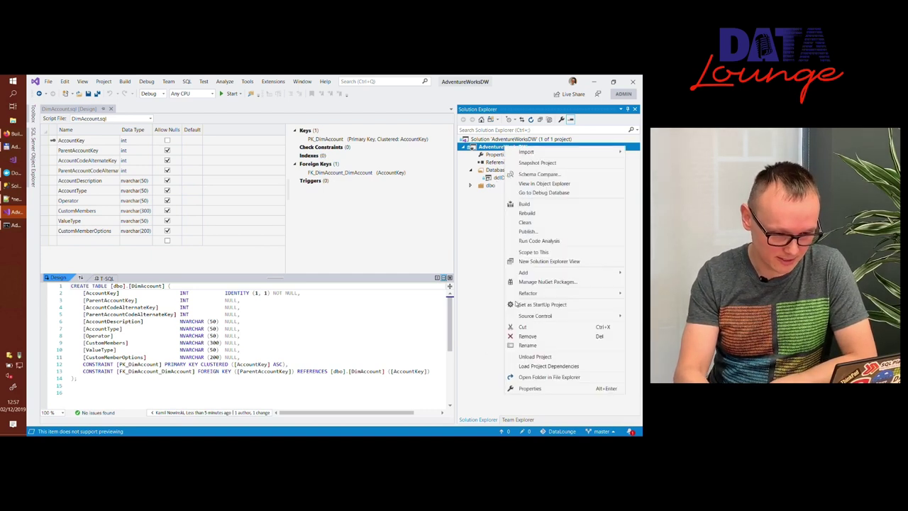
click(537, 391)
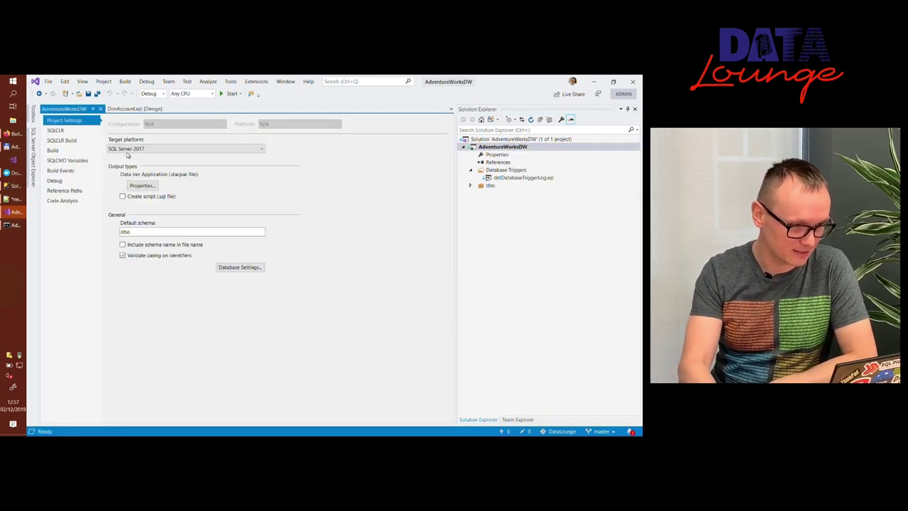
click(159, 150)
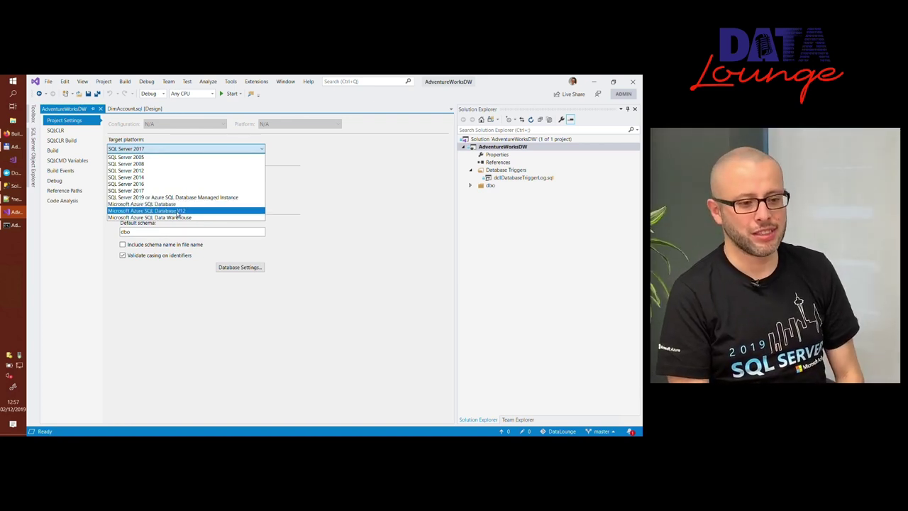
click(179, 212)
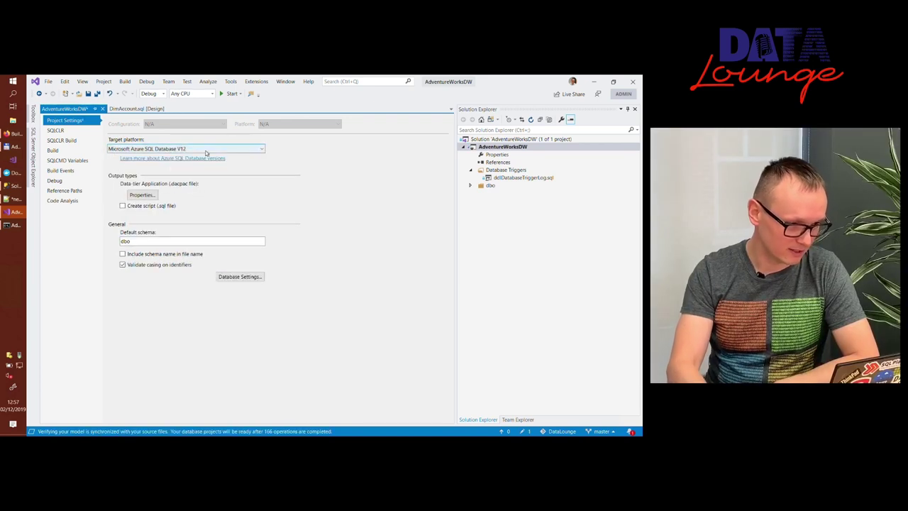
click(88, 94)
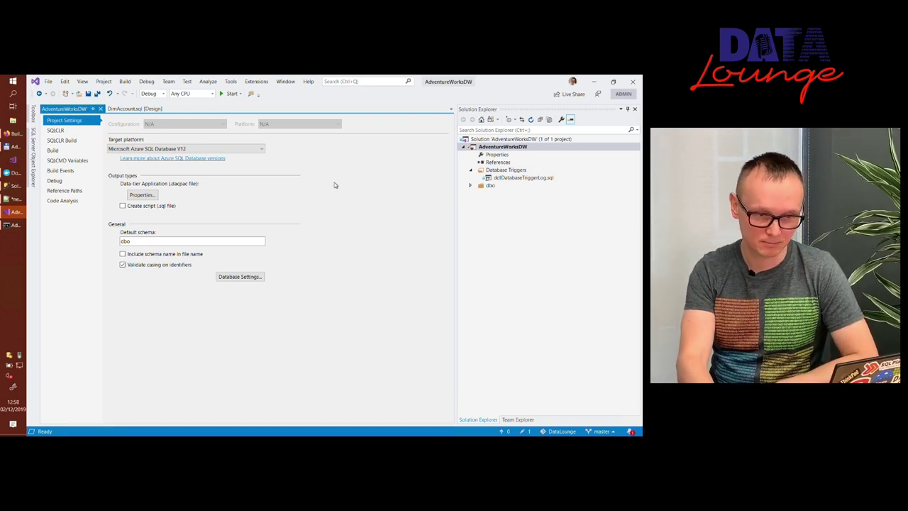
View the pending Git changes and enter V12 as the commit message.
click(525, 431)
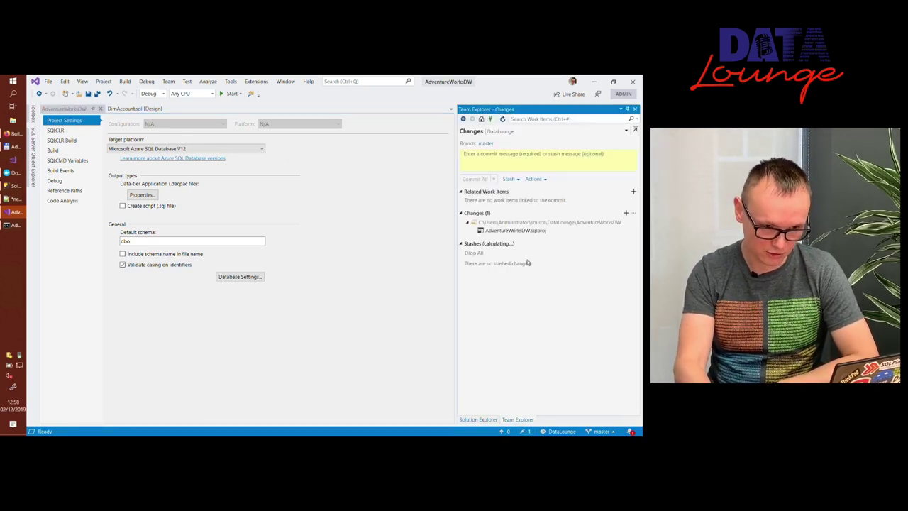
click(485, 160)
text(V12)
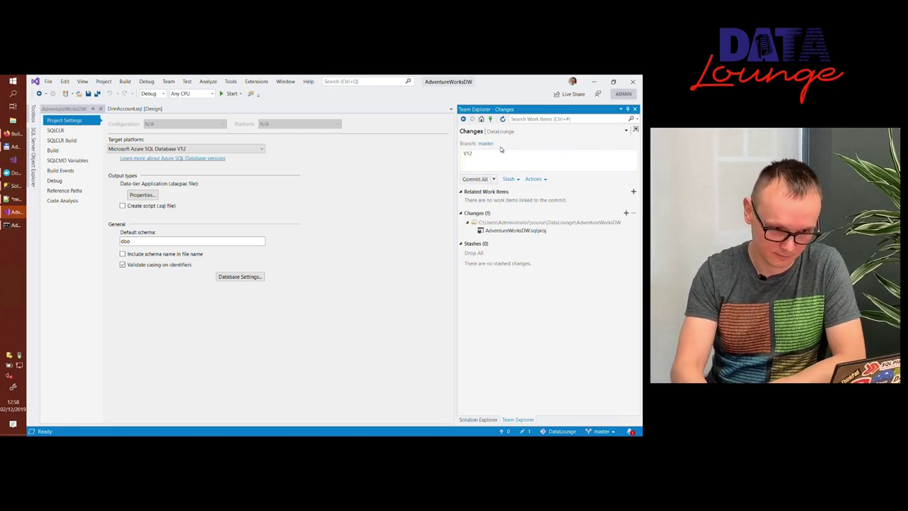
Compare the changed AdventureWorksDW.sqlproj with its unmodified version to inspect the database schema provider line.
click(494, 179)
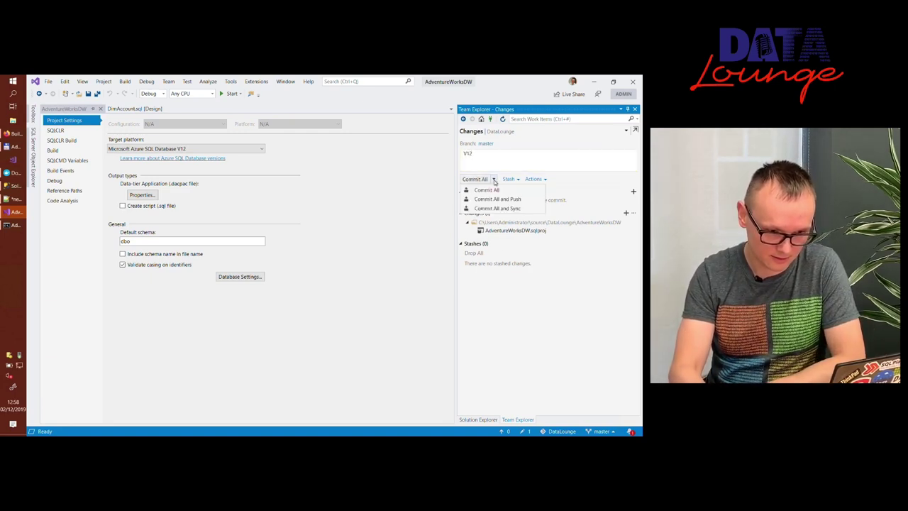
click(607, 321)
click(528, 234)
right_click(528, 234)
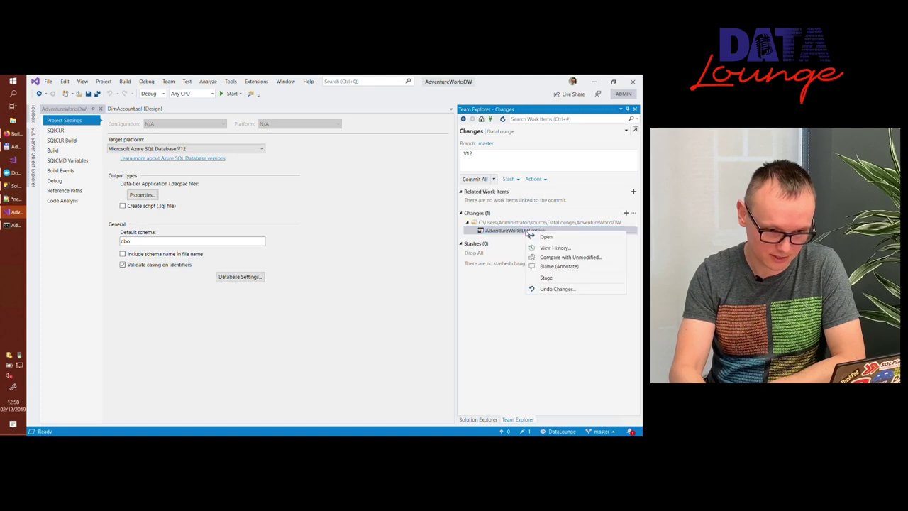
click(561, 257)
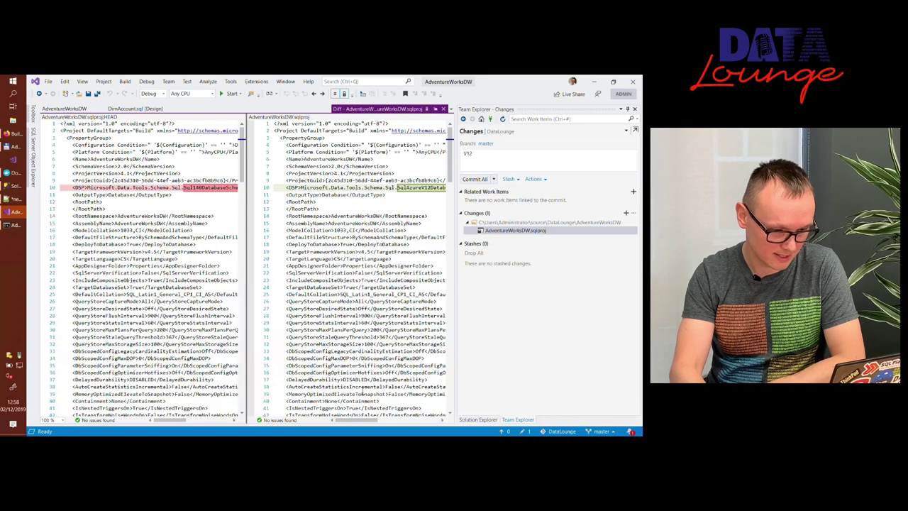
scroll(415, 199, right, 3)
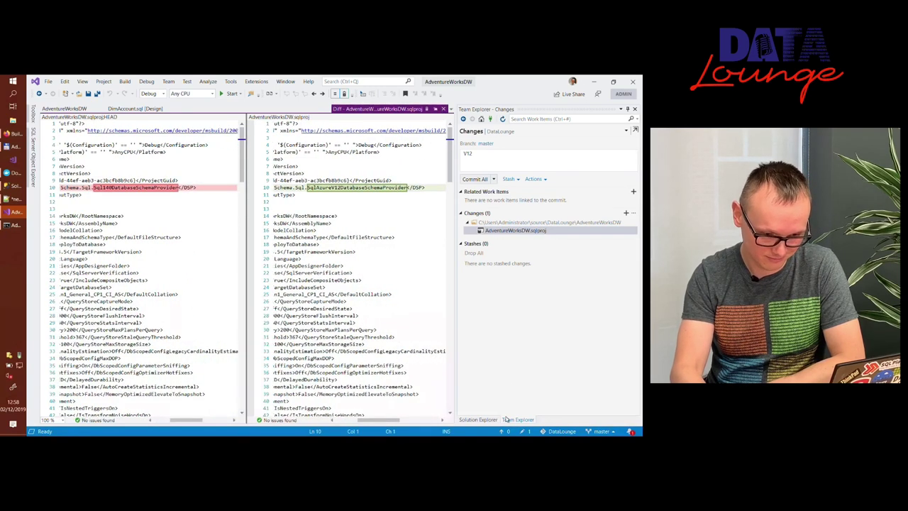
Commit all pending changes and push them to the remote master branch.
click(494, 179)
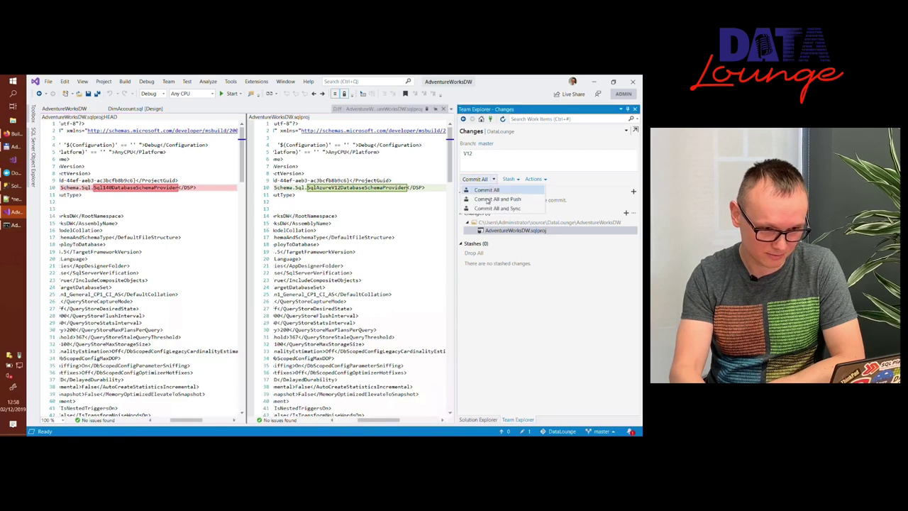
click(489, 201)
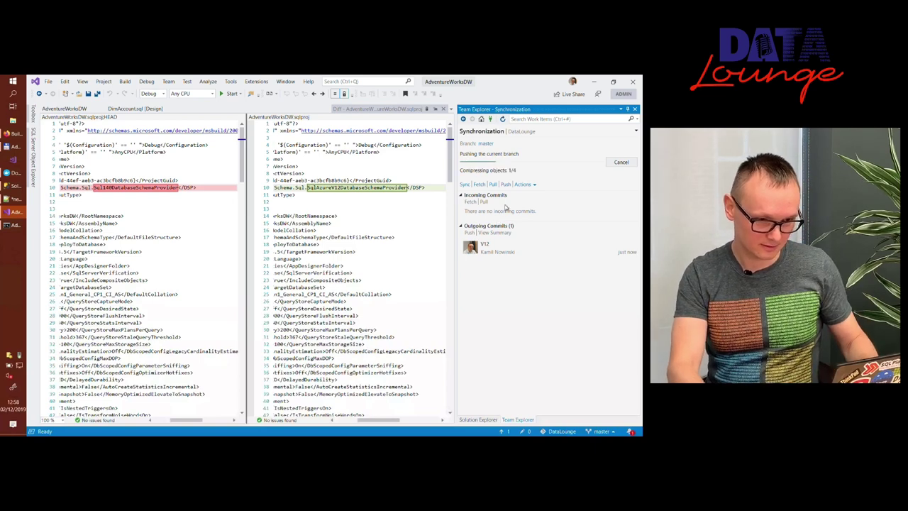
Switch to Azure DevOps, check the repository's commit history, and run the DataLounge-DB-CI build on the master branch.
key(alt+Tab)
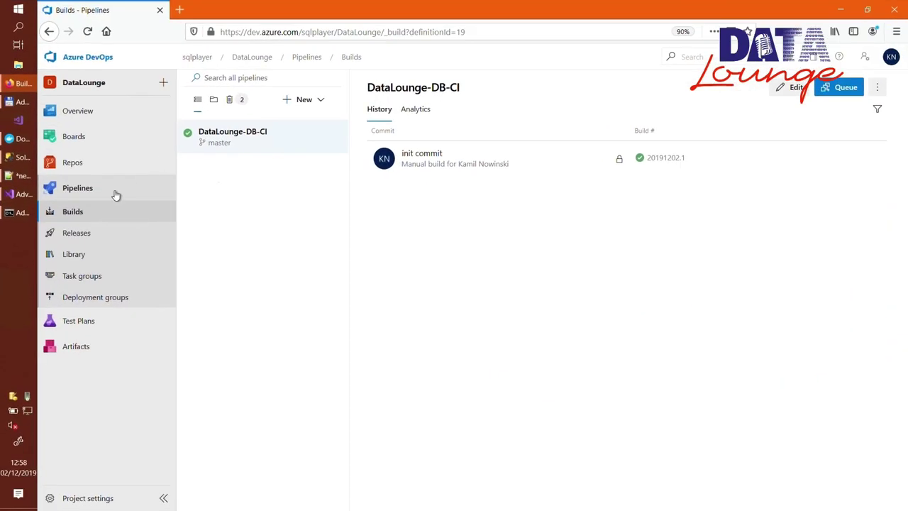
click(86, 169)
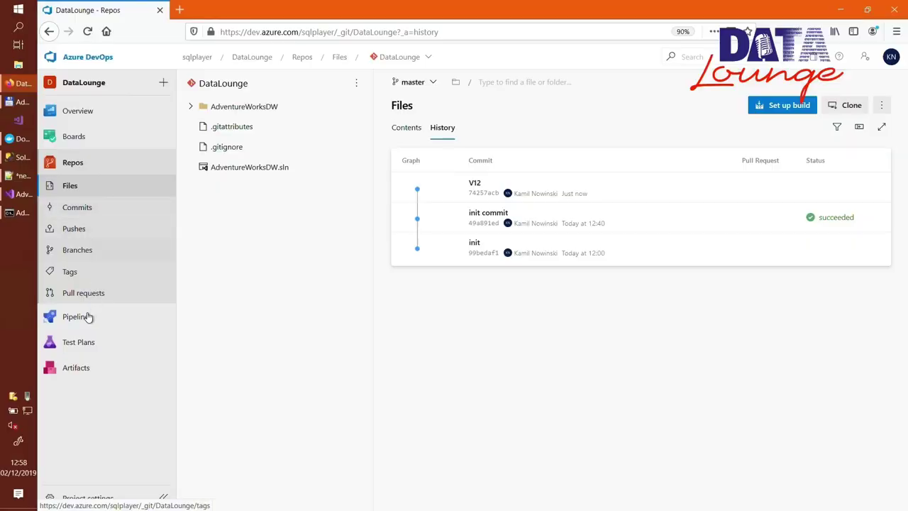
mouse_move(87, 319)
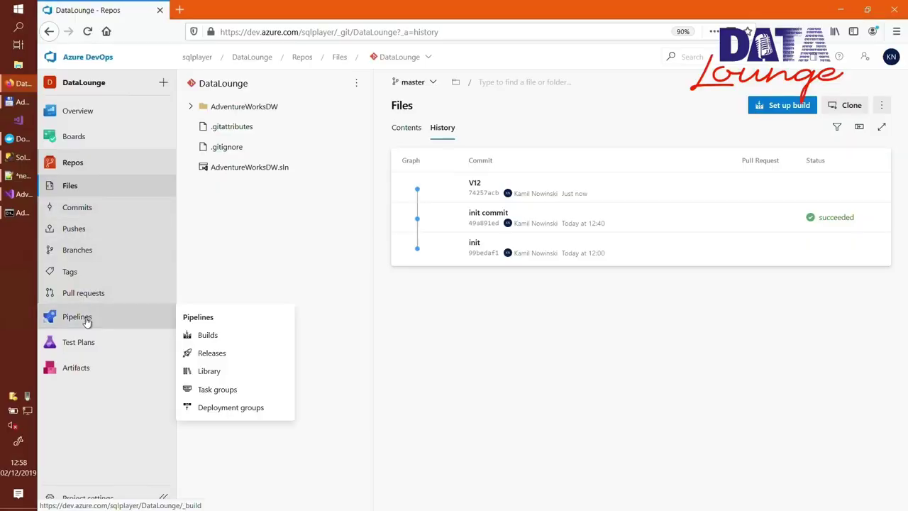
click(211, 334)
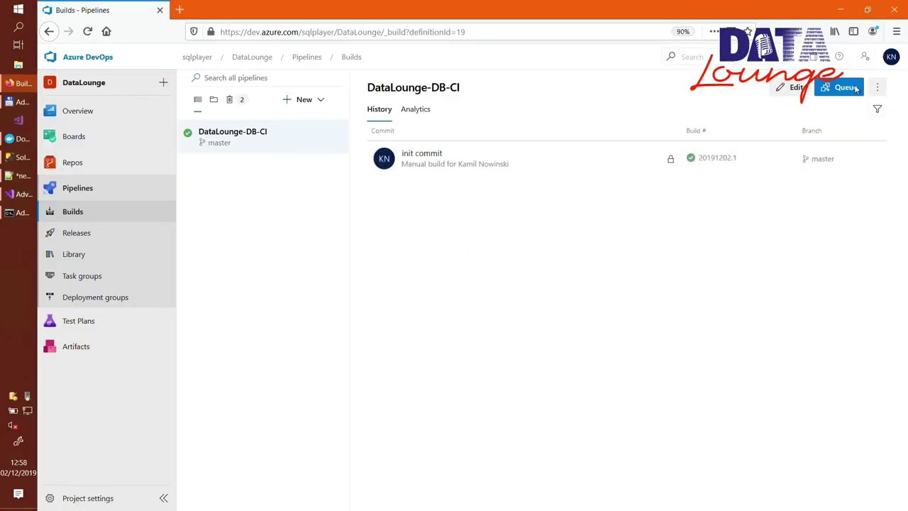
click(840, 89)
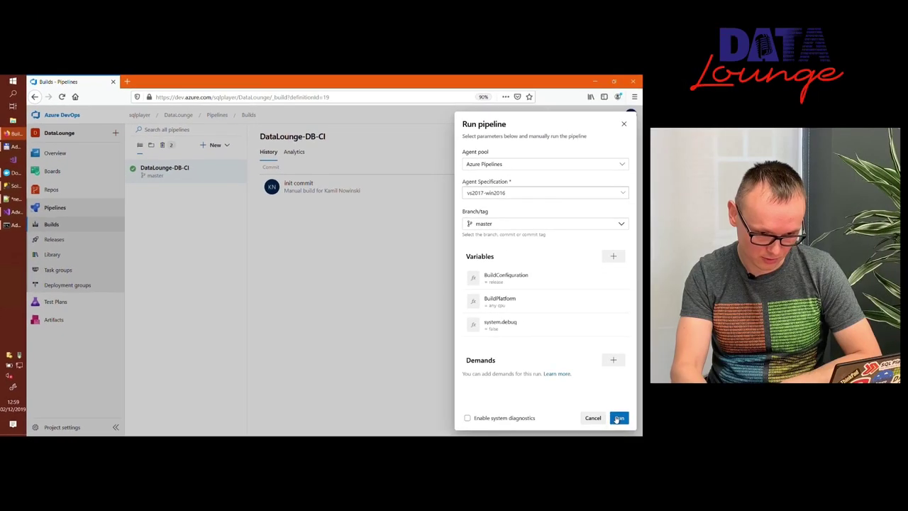
click(874, 486)
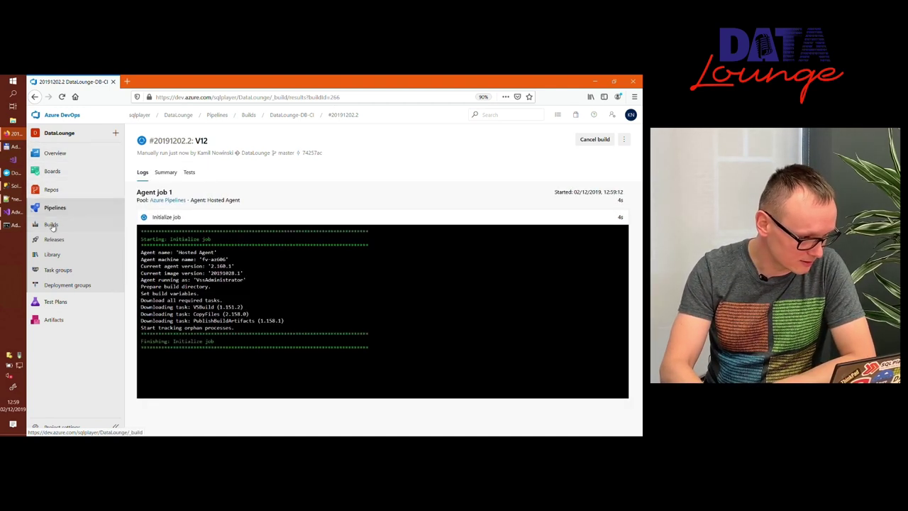
Enable the continuous integration trigger for the master branch in the DataLounge-DB-CI pipeline and save it without queuing a build.
click(55, 225)
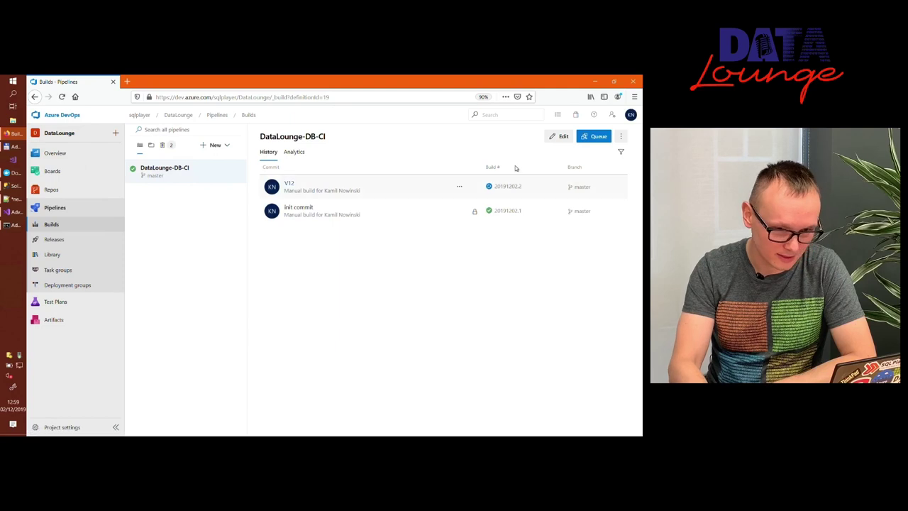
click(561, 137)
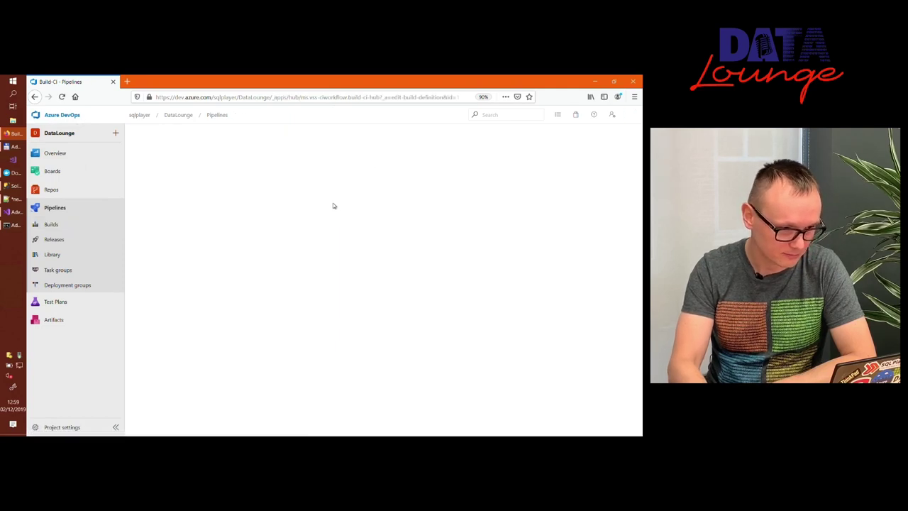
click(190, 156)
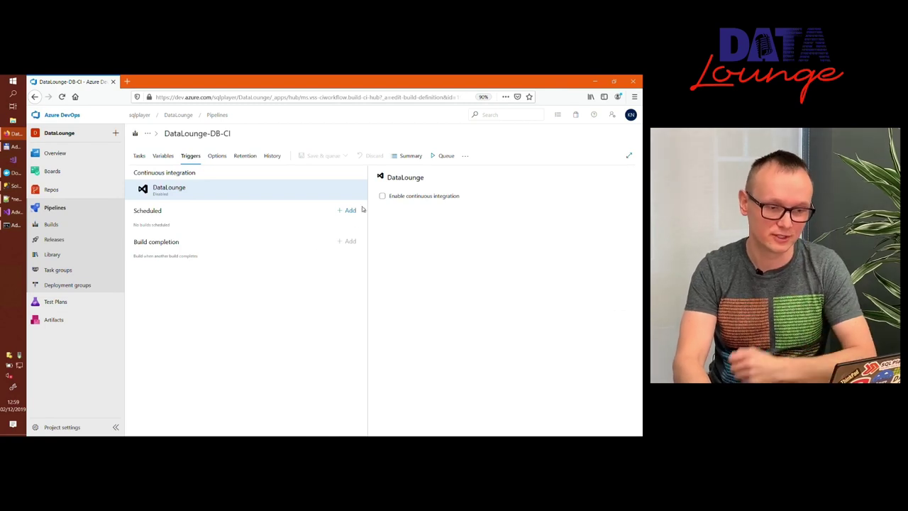
click(383, 197)
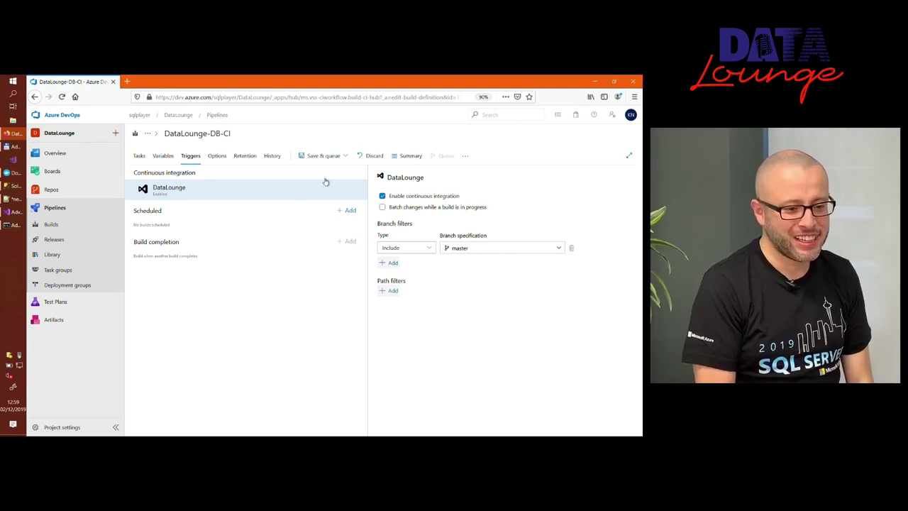
click(346, 156)
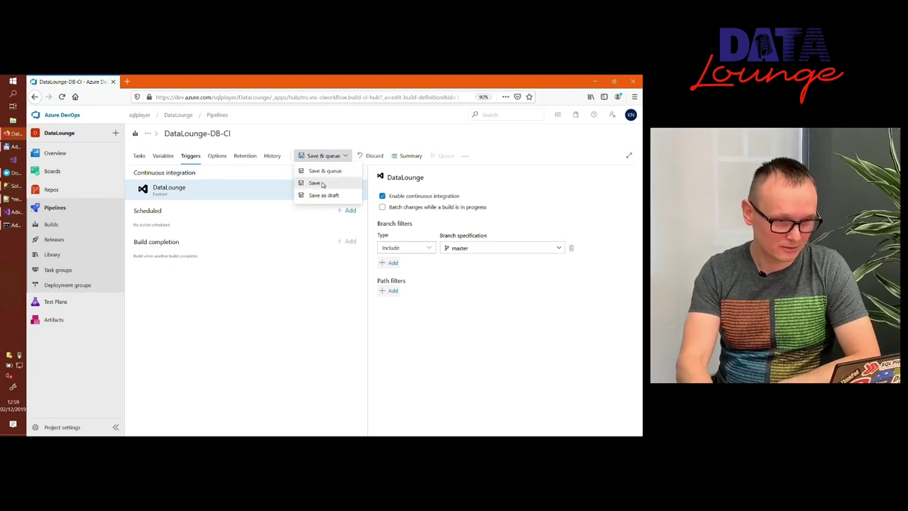
click(326, 186)
click(369, 301)
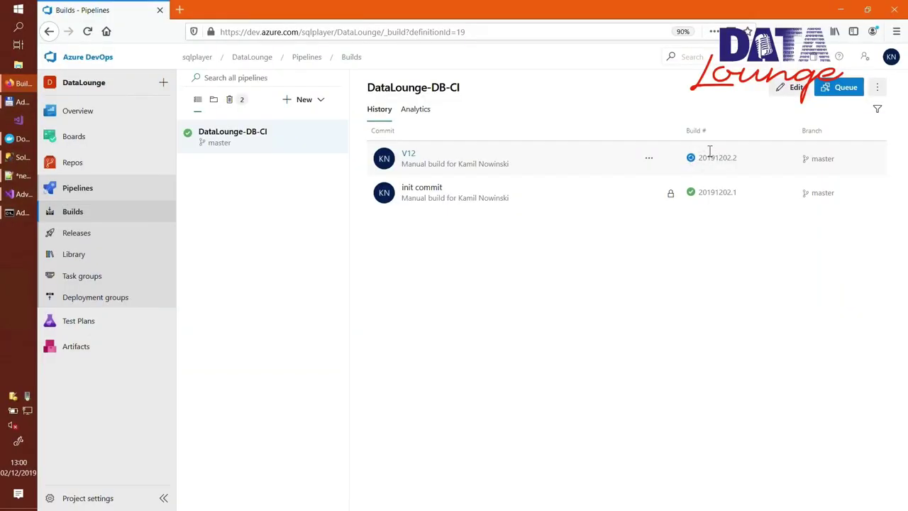
Follow the job steps of the V12 build until it finishes, then return to the build history.
click(410, 156)
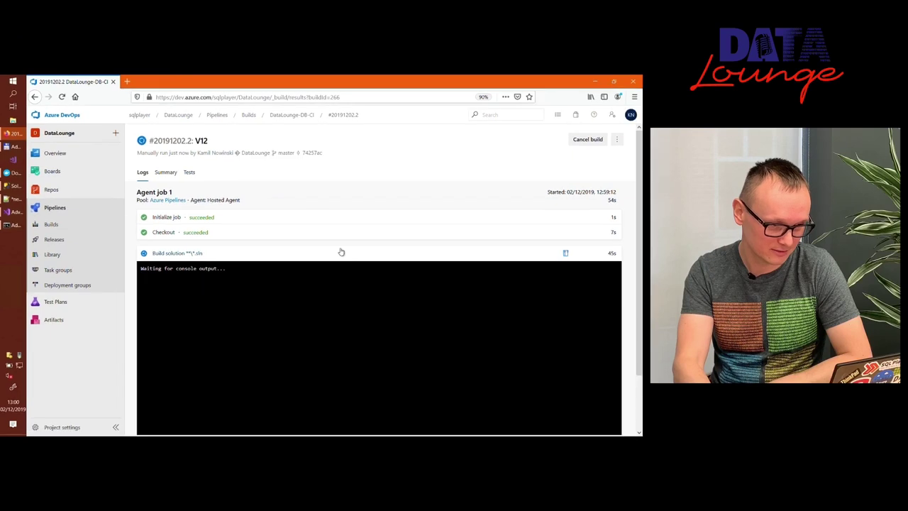
scroll(341, 252, down, 2)
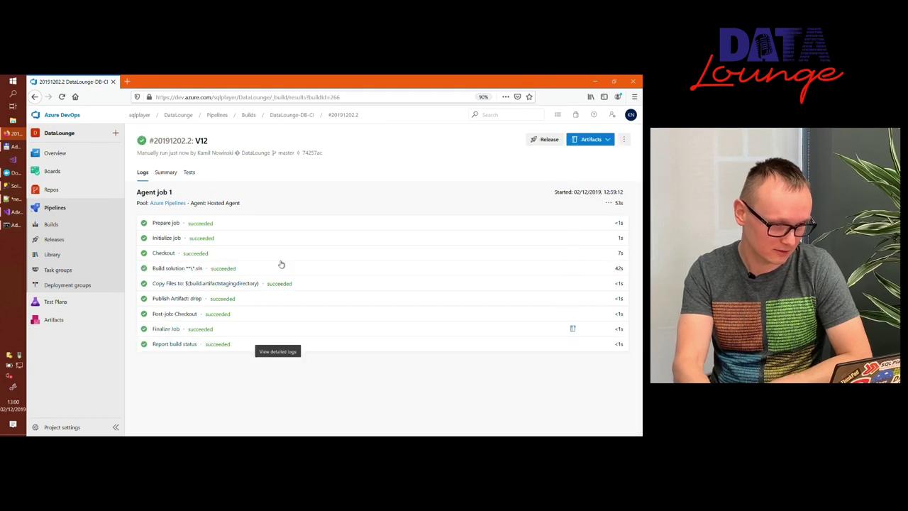
click(68, 228)
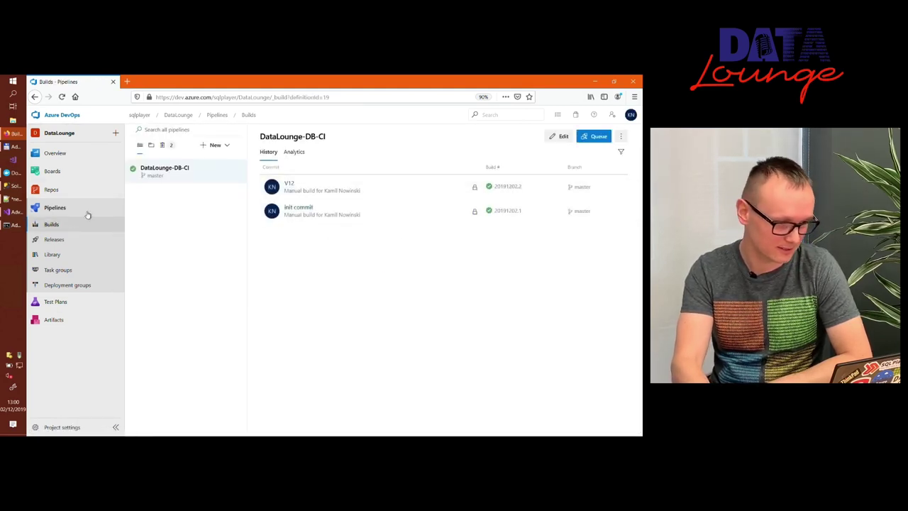
Create a release of the DB-CD pipeline from build 20191202.2 and open it to follow the DEV stage.
click(65, 241)
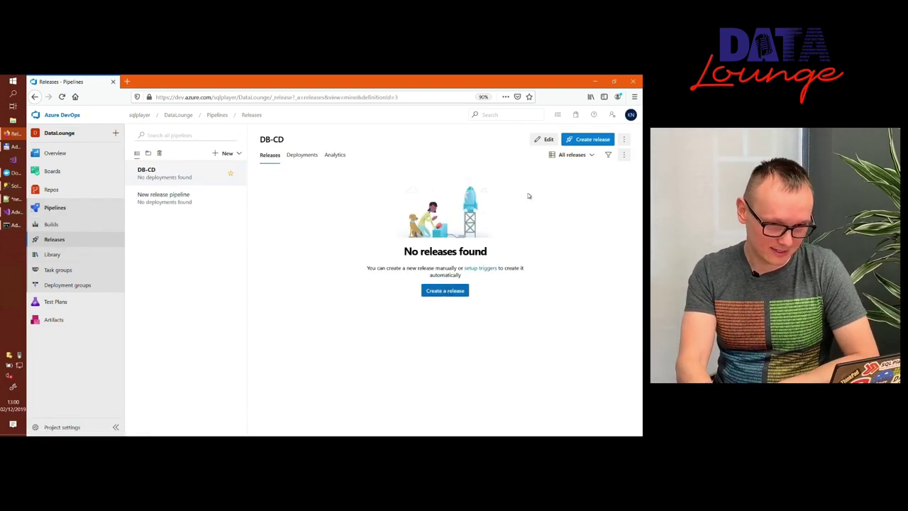
click(589, 139)
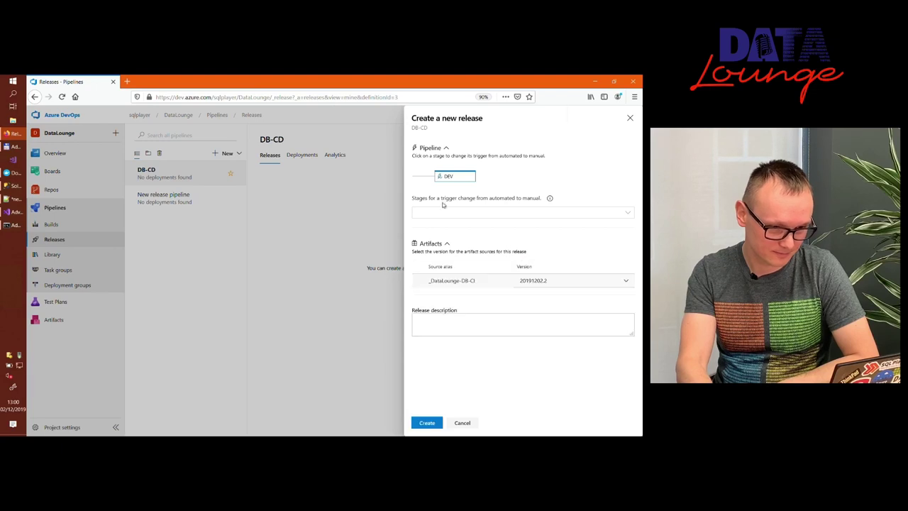
click(427, 423)
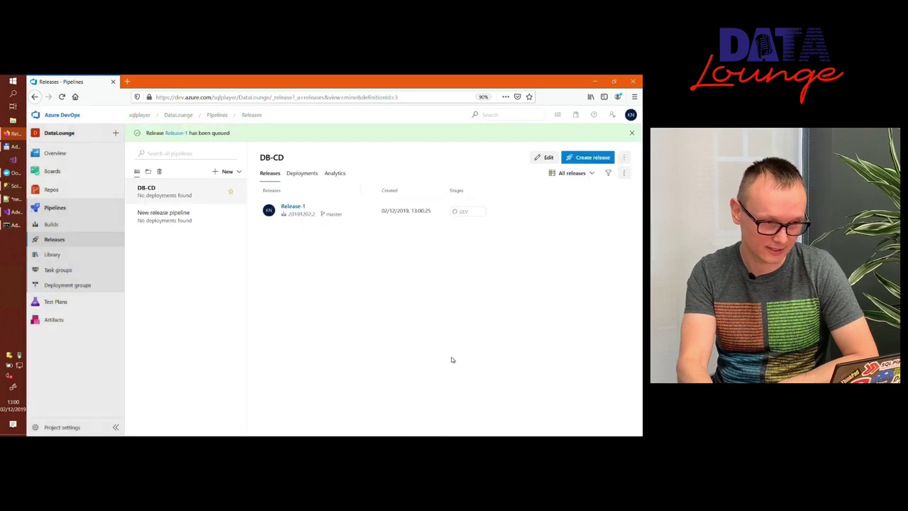
click(175, 135)
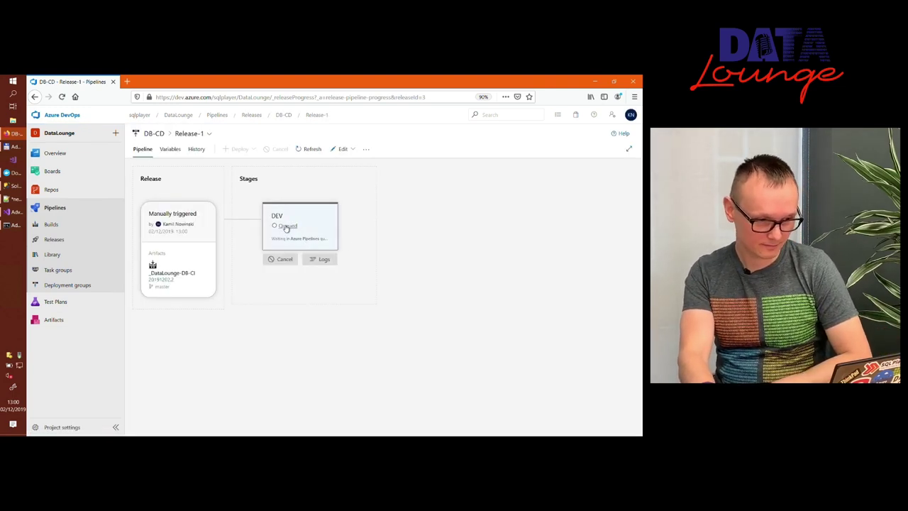
mouse_move(290, 230)
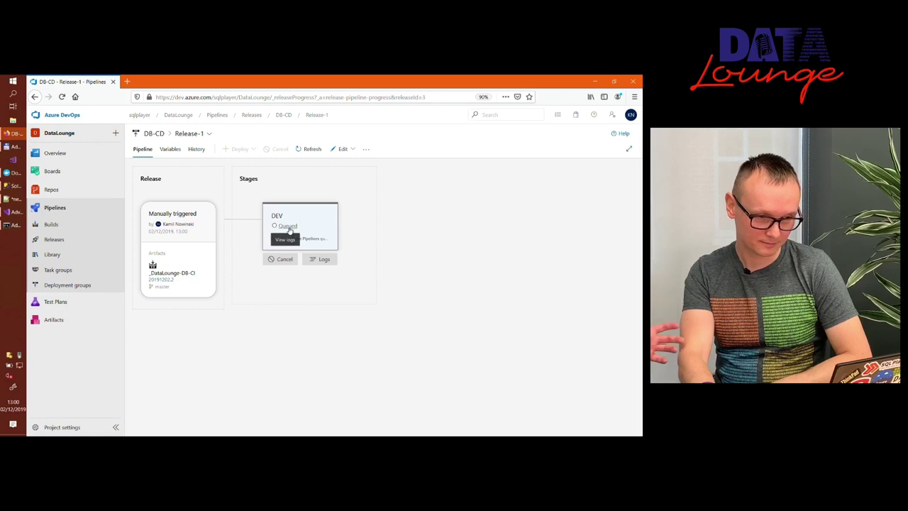